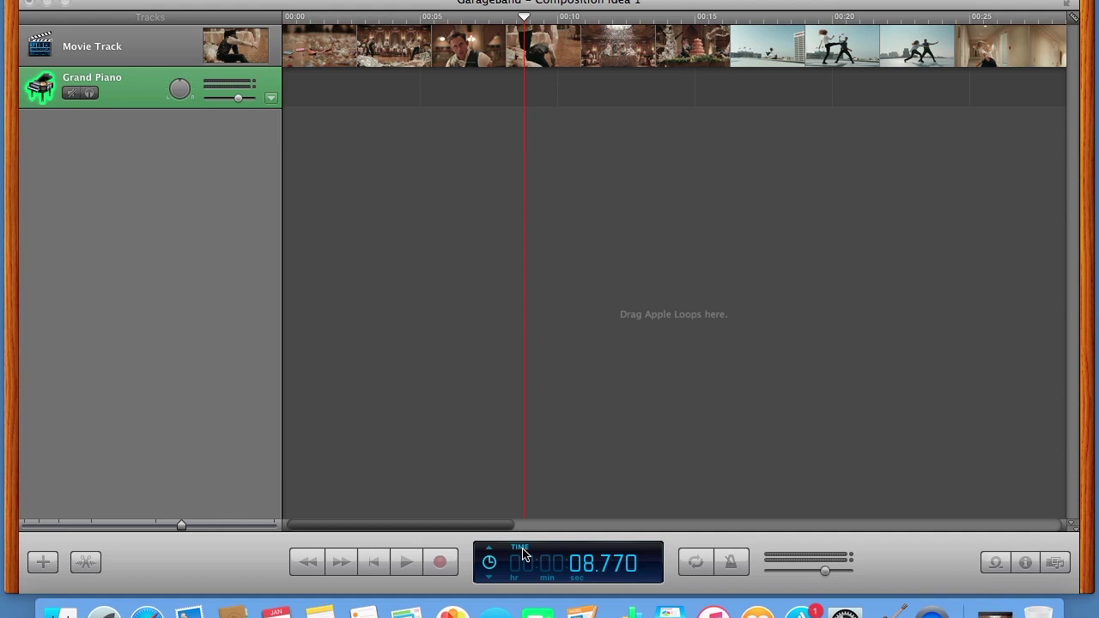
Step: Switch the position display from Time to Measures and return the playhead to the start of the project
left_click(489, 566)
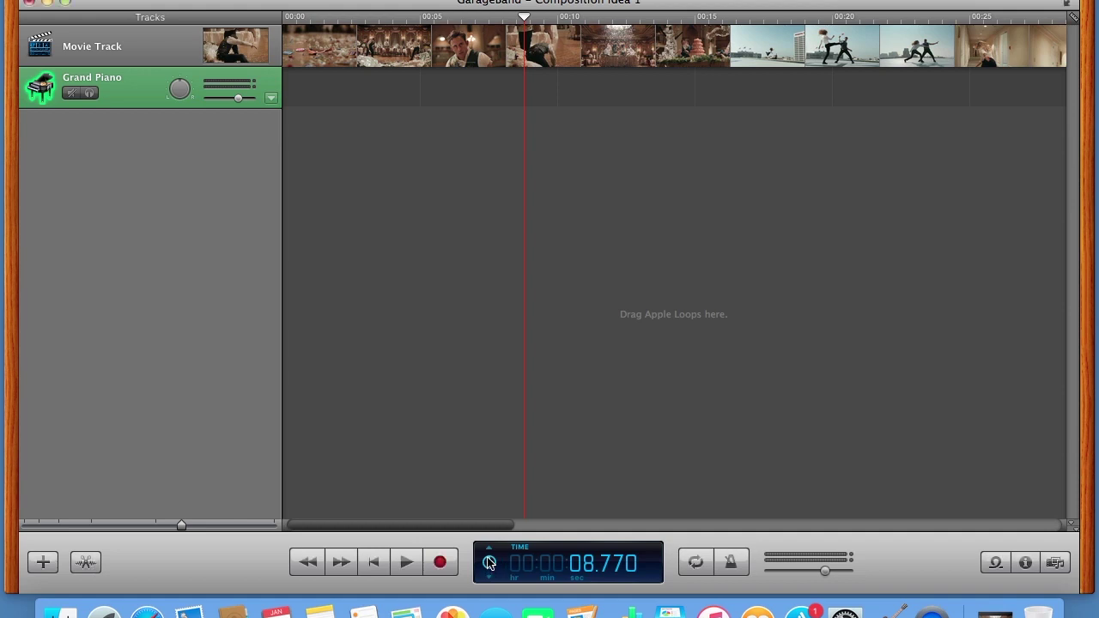
left_click(489, 563)
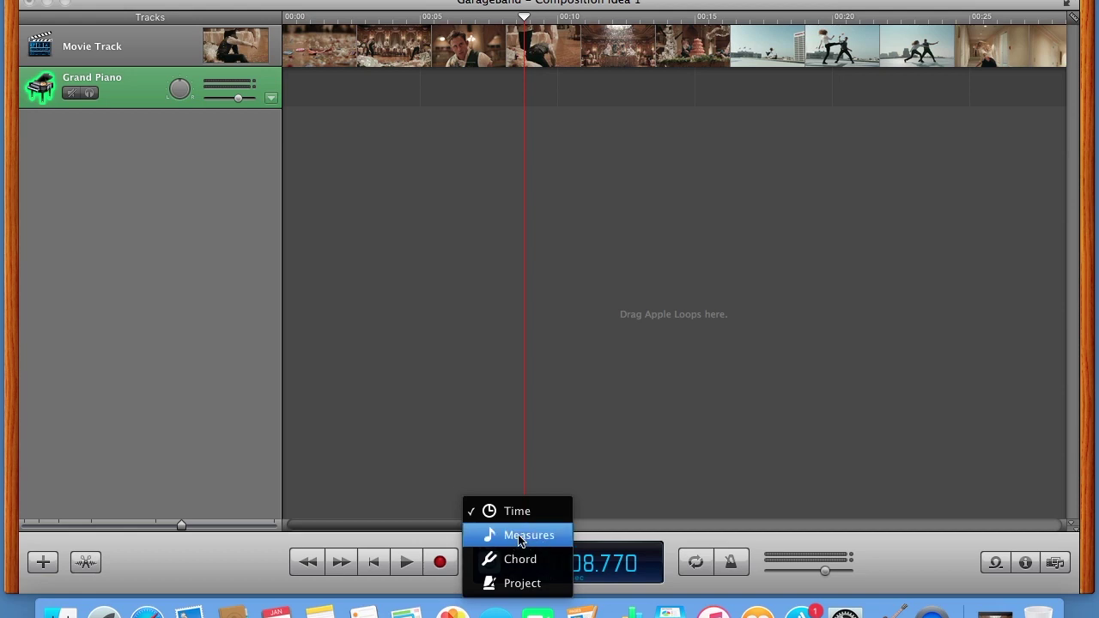
left_click(519, 535)
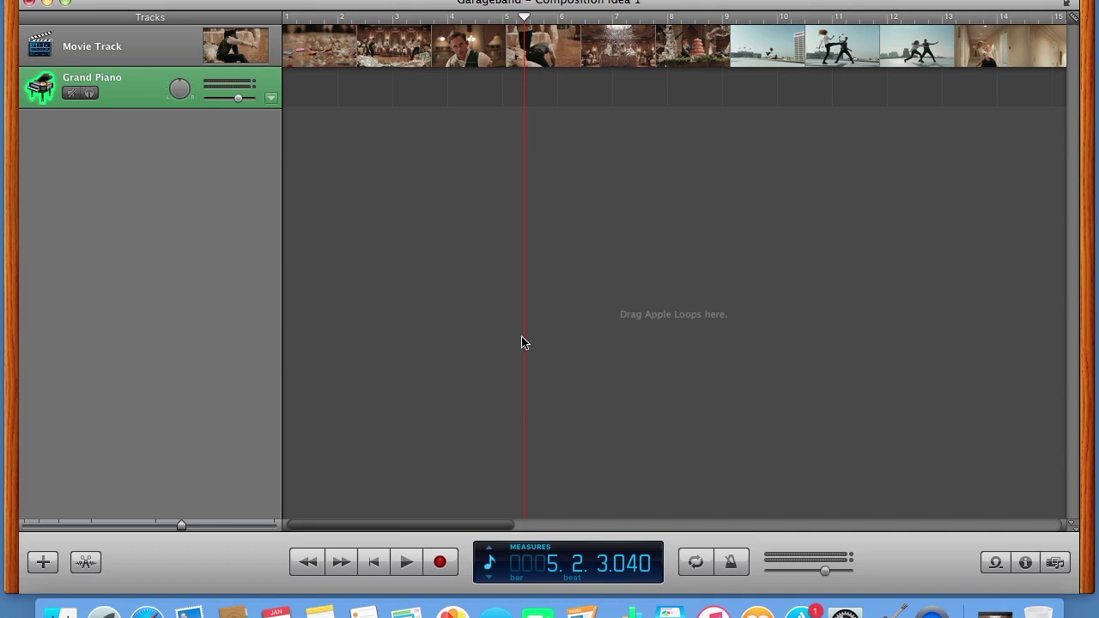
left_click_drag(525, 19, 531, 19)
left_click(374, 563)
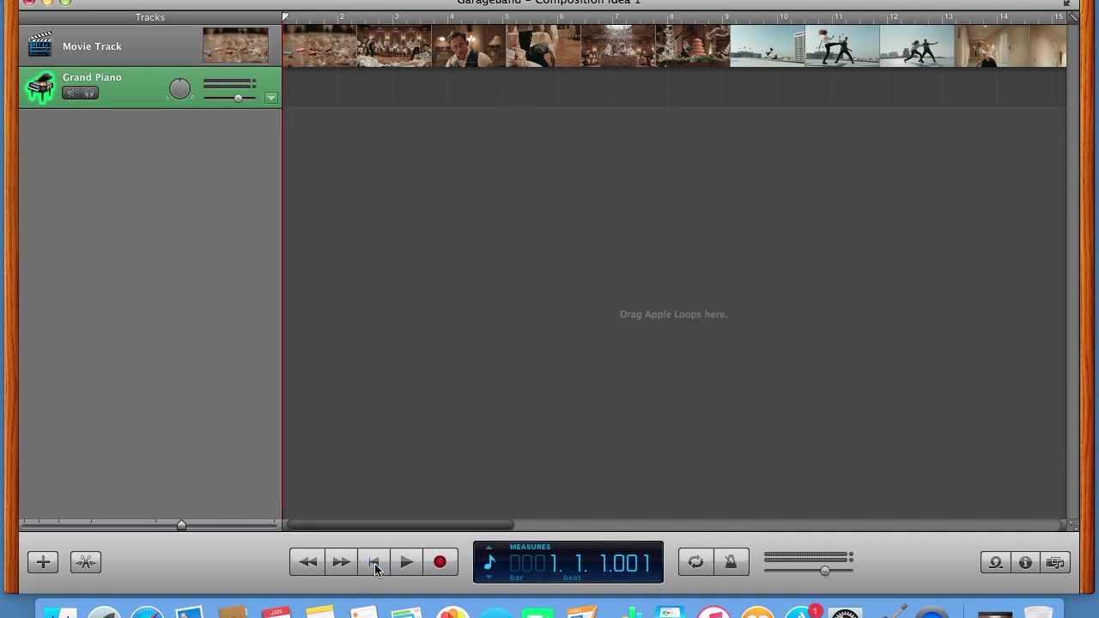
Step: Turn on the metronome and record a take on the Grand Piano track from bar 1
left_click(730, 565)
left_click(440, 562)
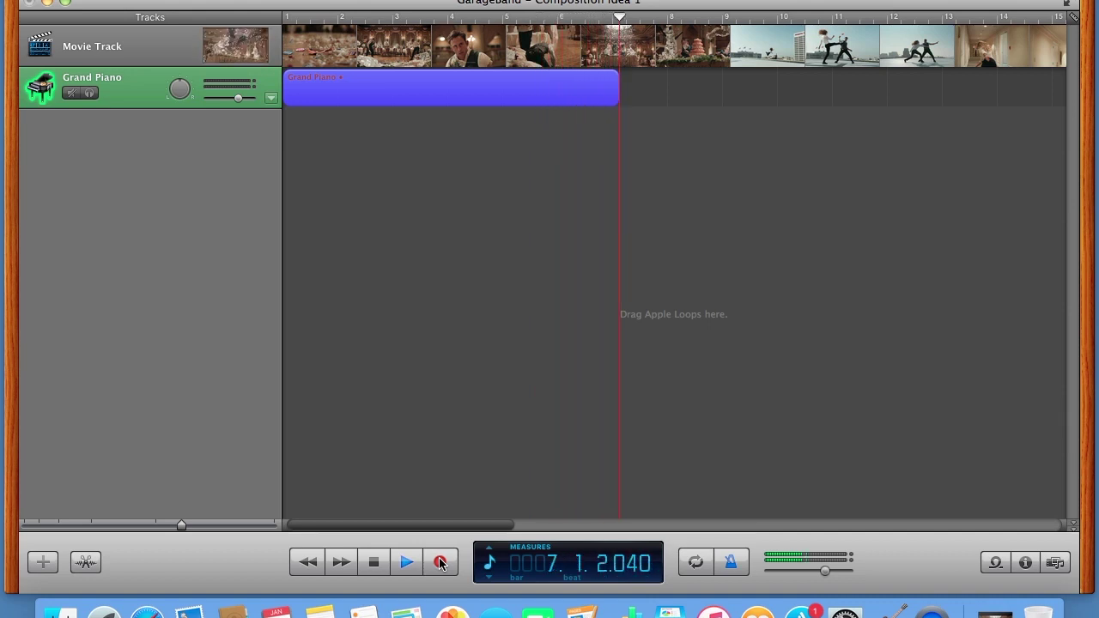
left_click(374, 562)
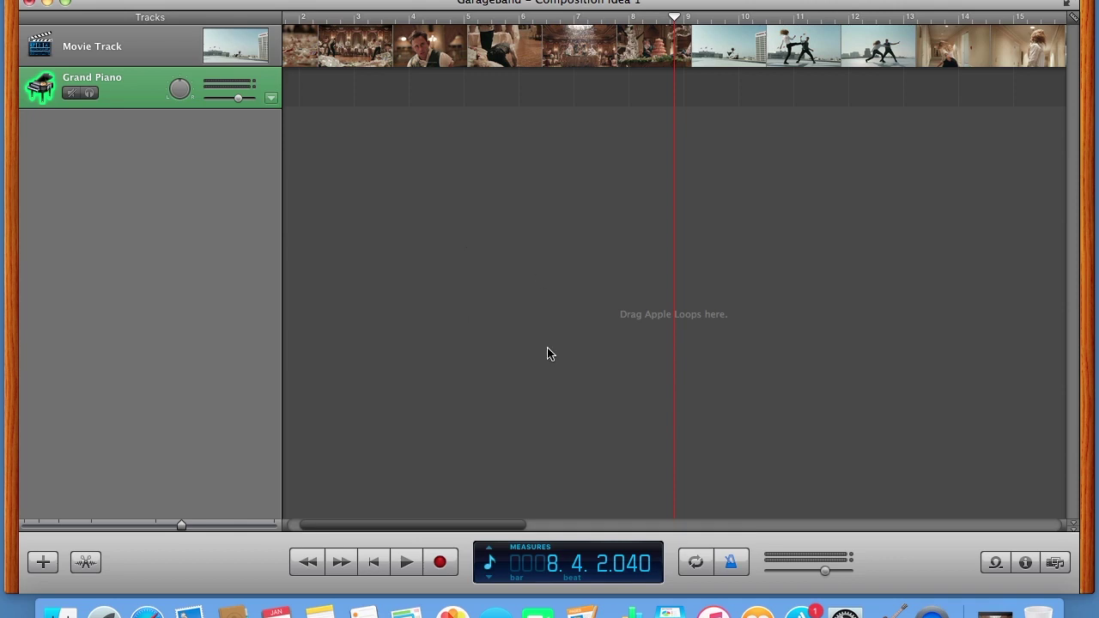
Step: Return to the start of the project and record a melody take on the Grand Piano track
left_click(374, 564)
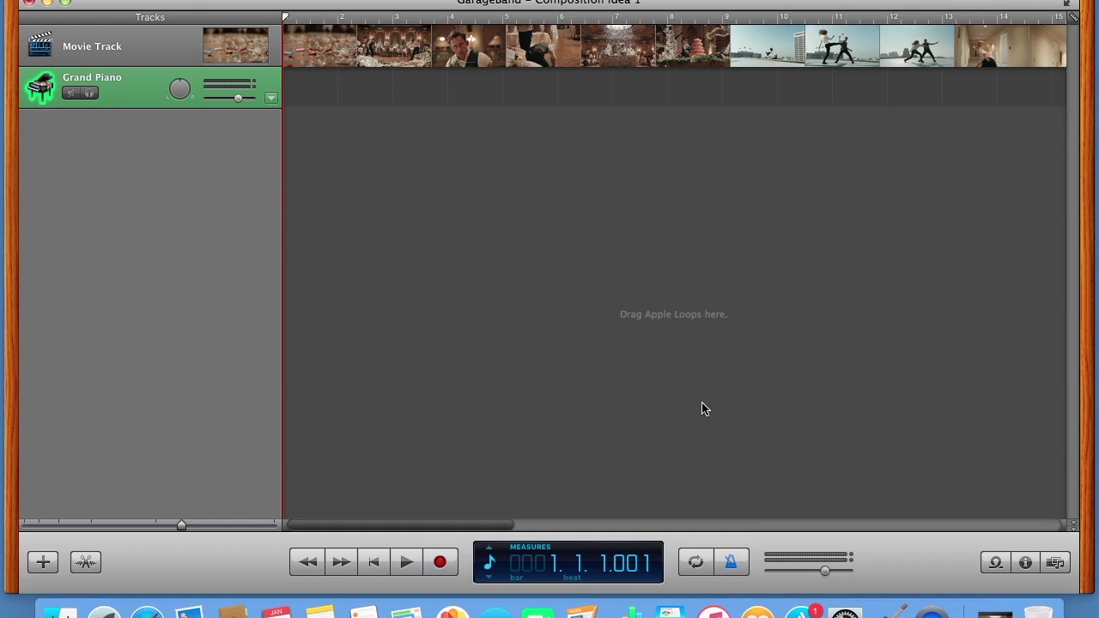
left_click(440, 563)
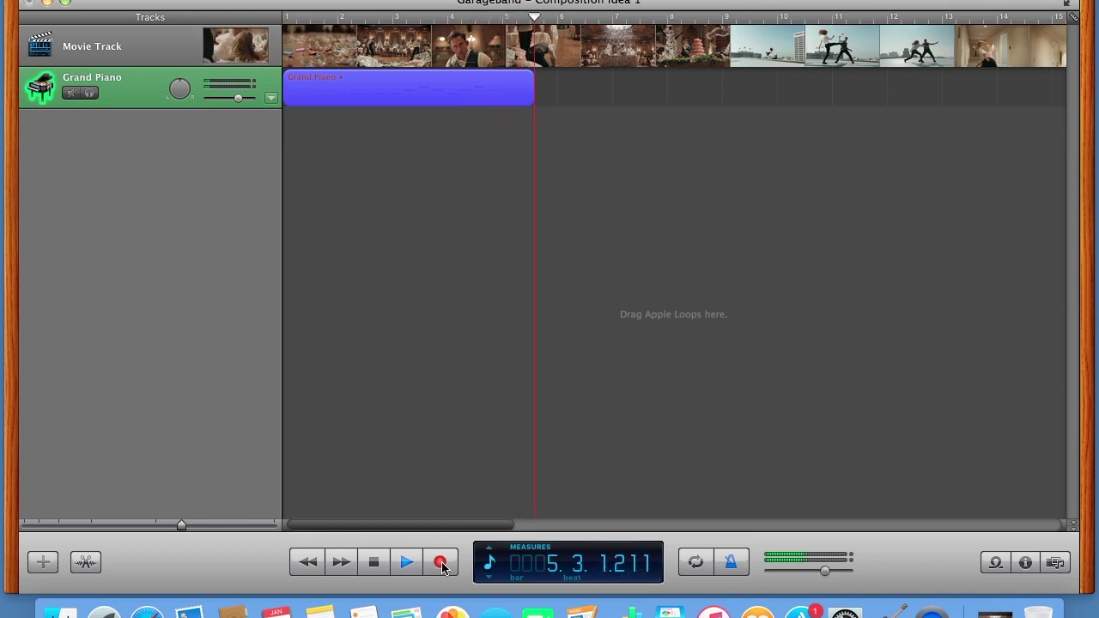
left_click(375, 563)
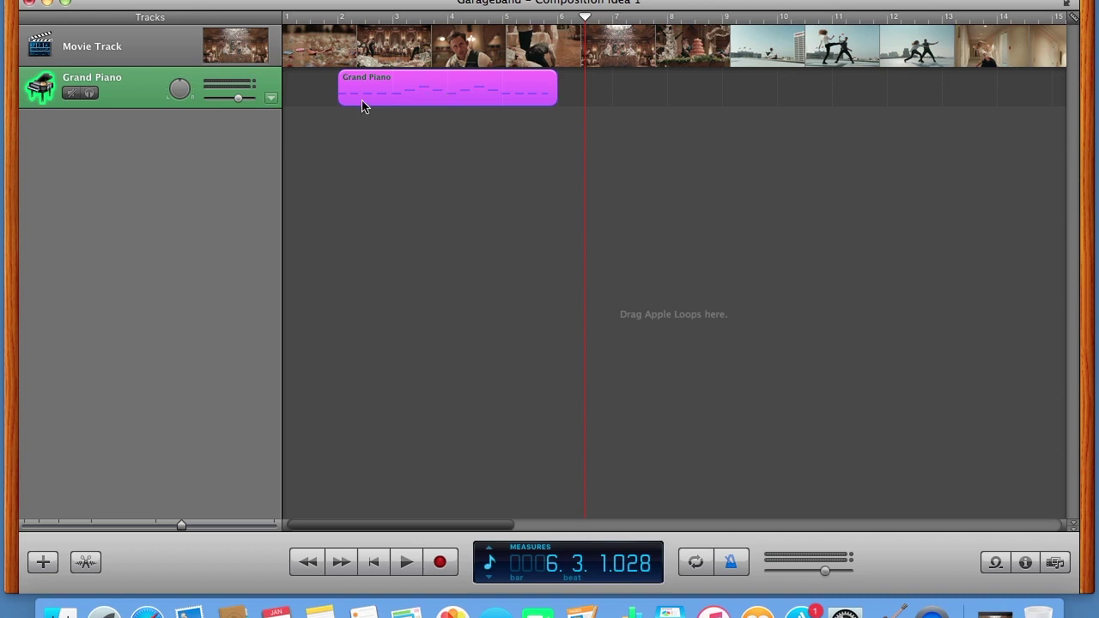
Step: Move the recorded Grand Piano region from bar 2 to bar 1 and play it back from the start
left_click(339, 21)
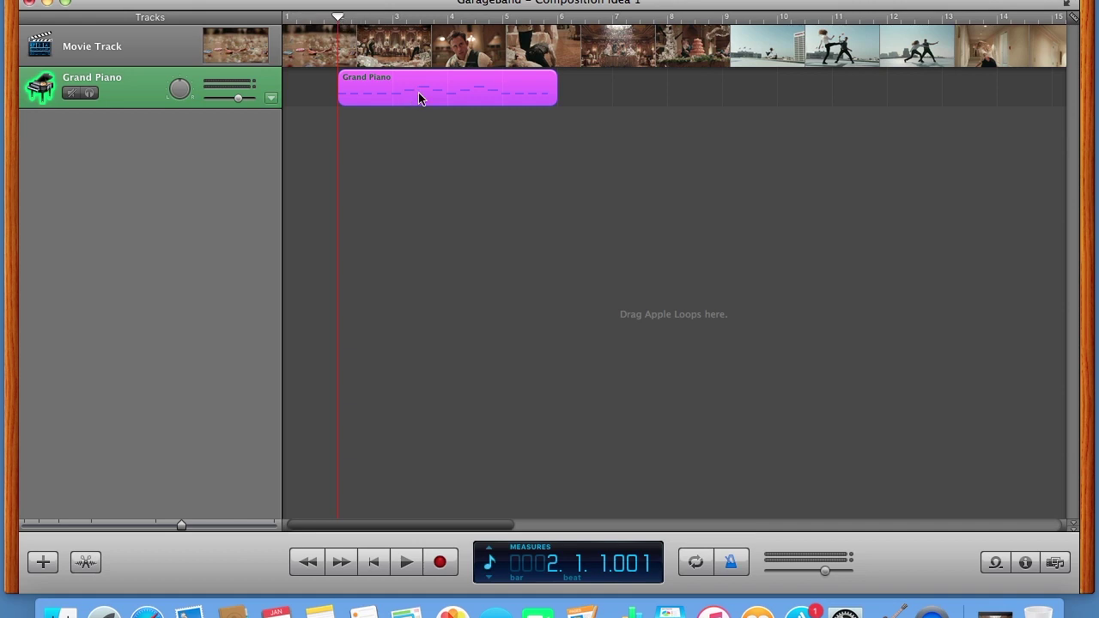
left_click_drag(421, 98, 366, 98)
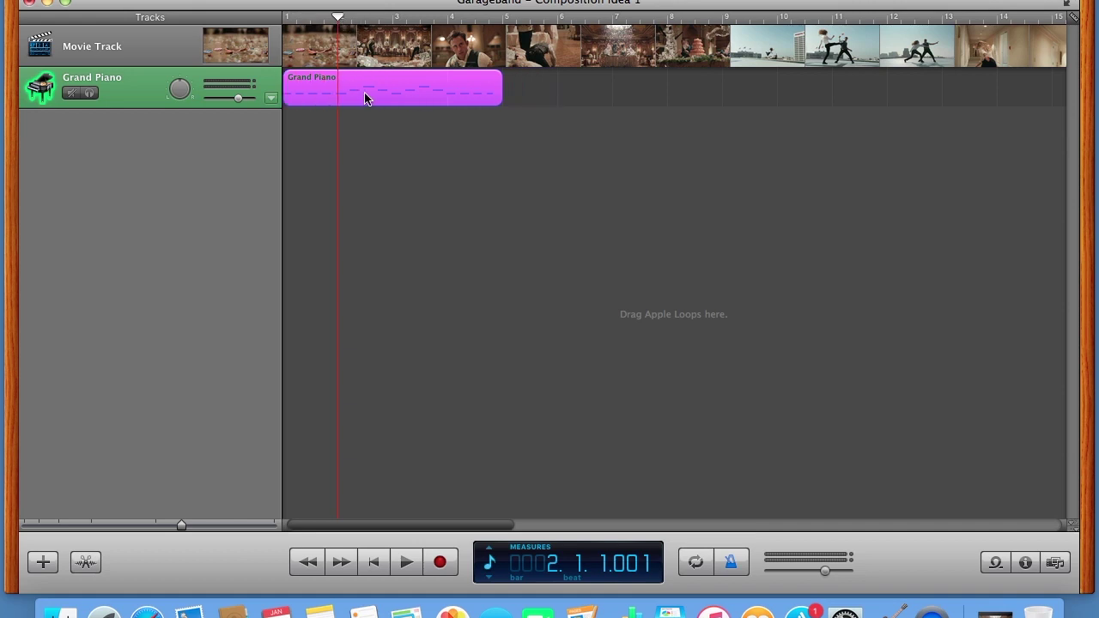
left_click(288, 19)
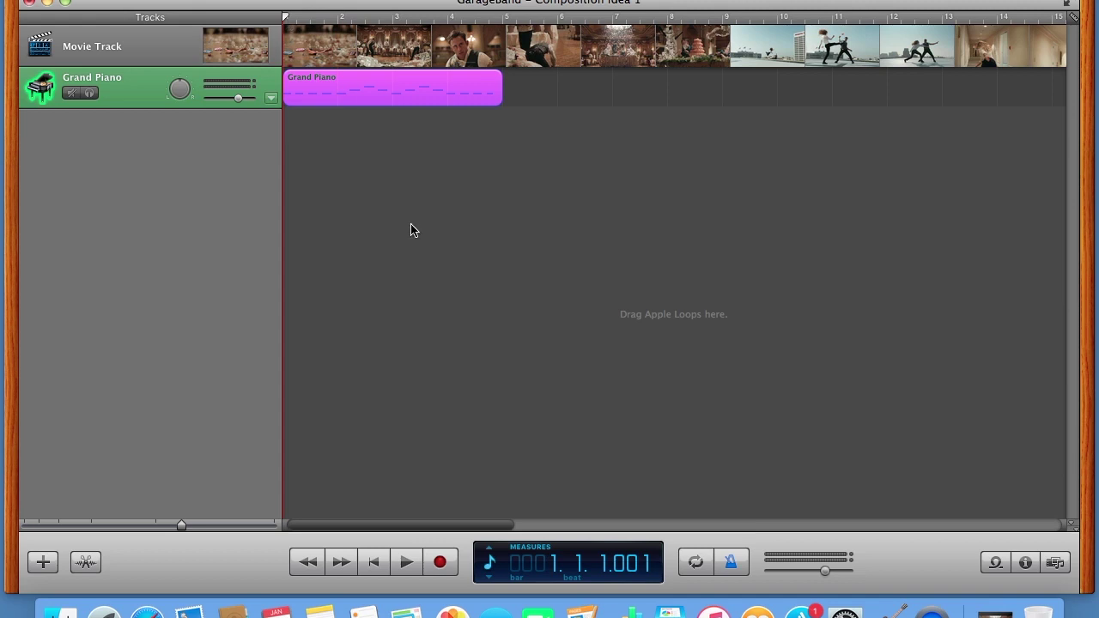
left_click(410, 562)
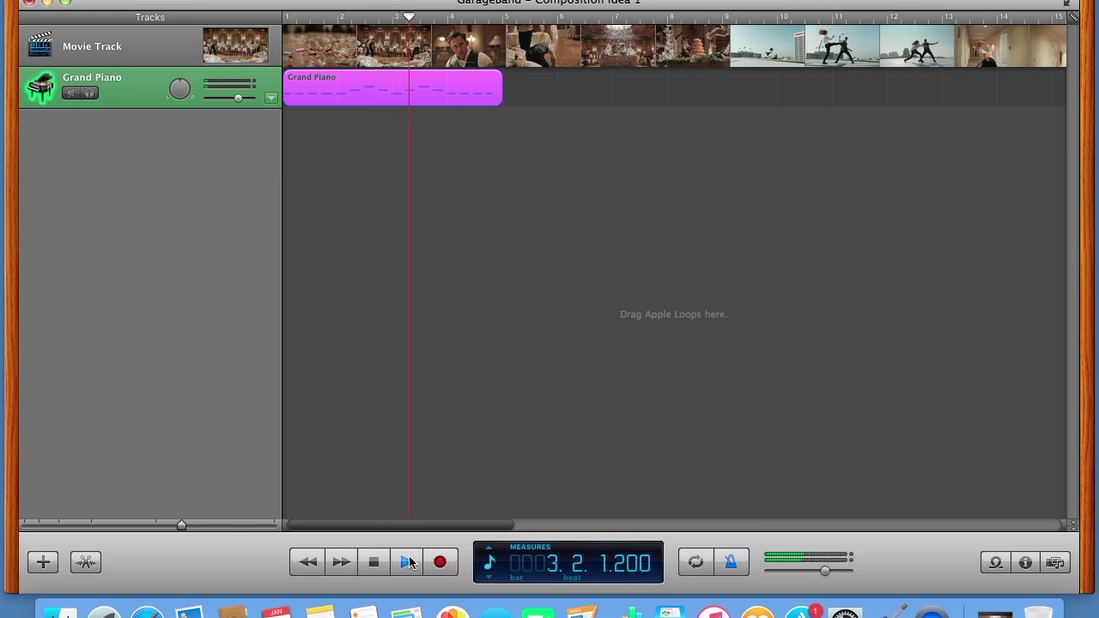
left_click(384, 567)
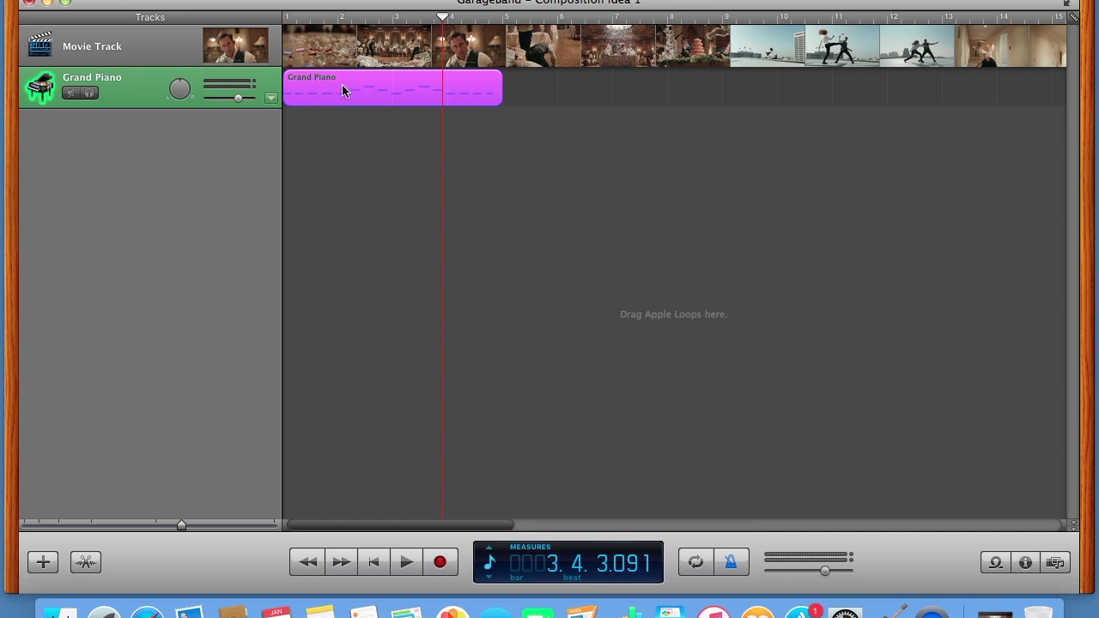
Step: Open the Grand Piano region in the Piano Roll editor with its notes centred and stretched wider horizontally
double_click(386, 95)
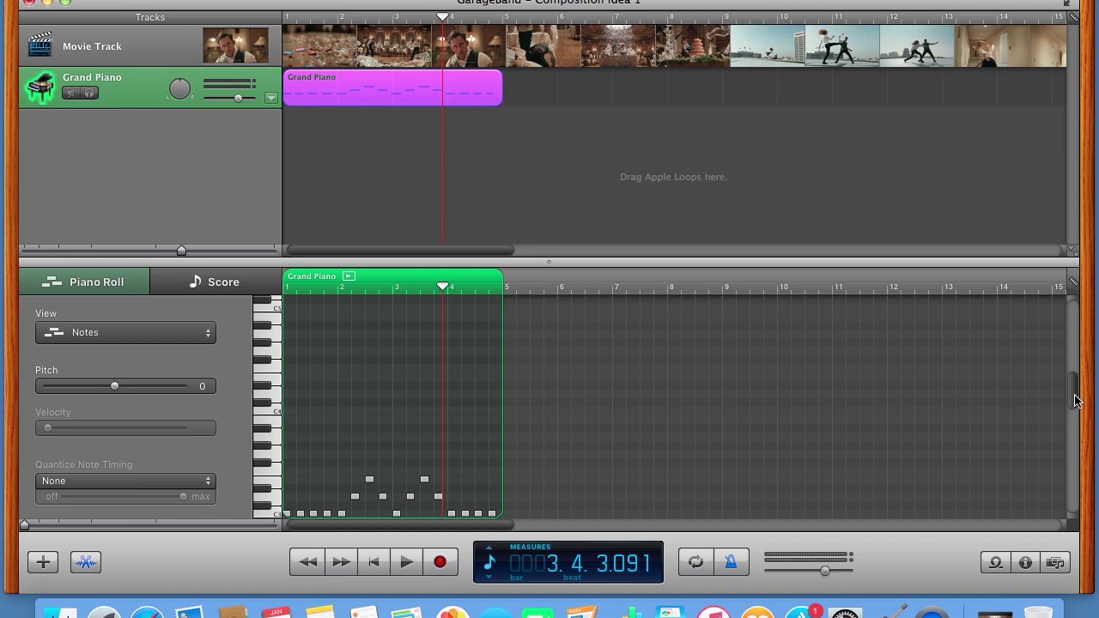
mouse_move(1075, 399)
left_mouse_down()
mouse_move(1076, 445)
mouse_move(1076, 403)
mouse_move(1076, 416)
left_mouse_up()
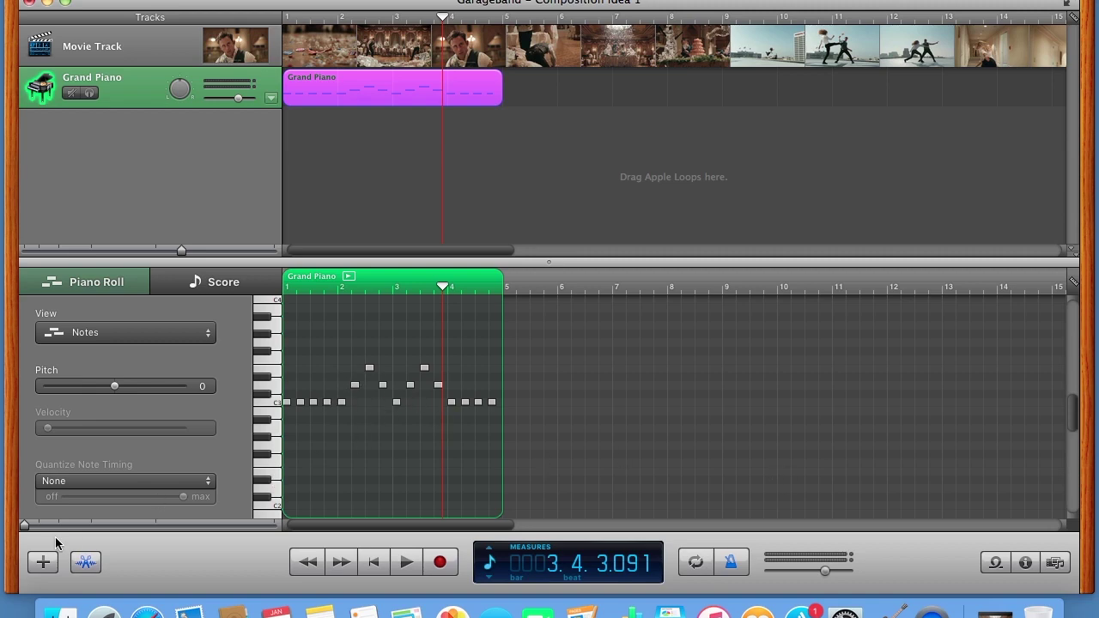
left_click_drag(24, 525, 74, 532)
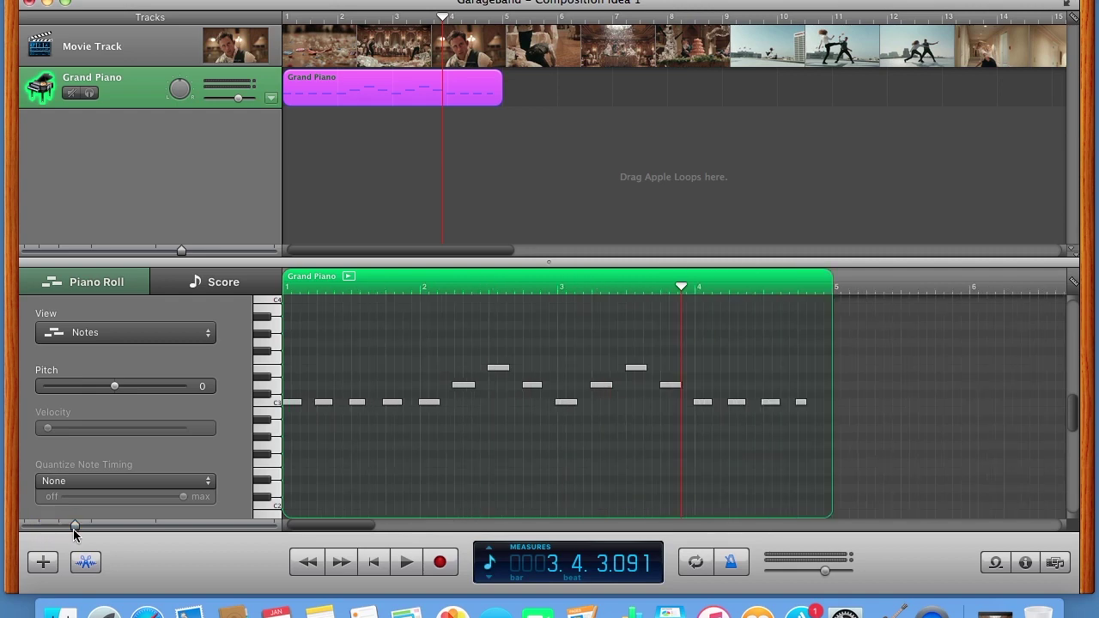
Step: Compare the notes with the bar lines at bars 1 and 2, and inspect the first two C3 notes
left_click(287, 293)
left_click(421, 289)
left_click(292, 404)
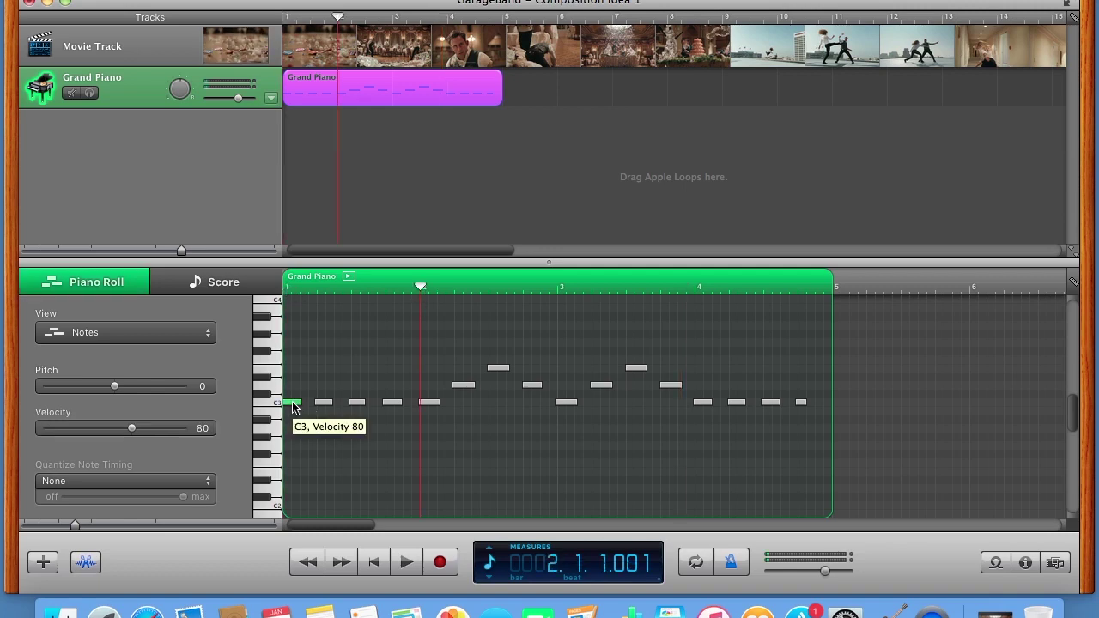
left_click(293, 403)
left_click(322, 403)
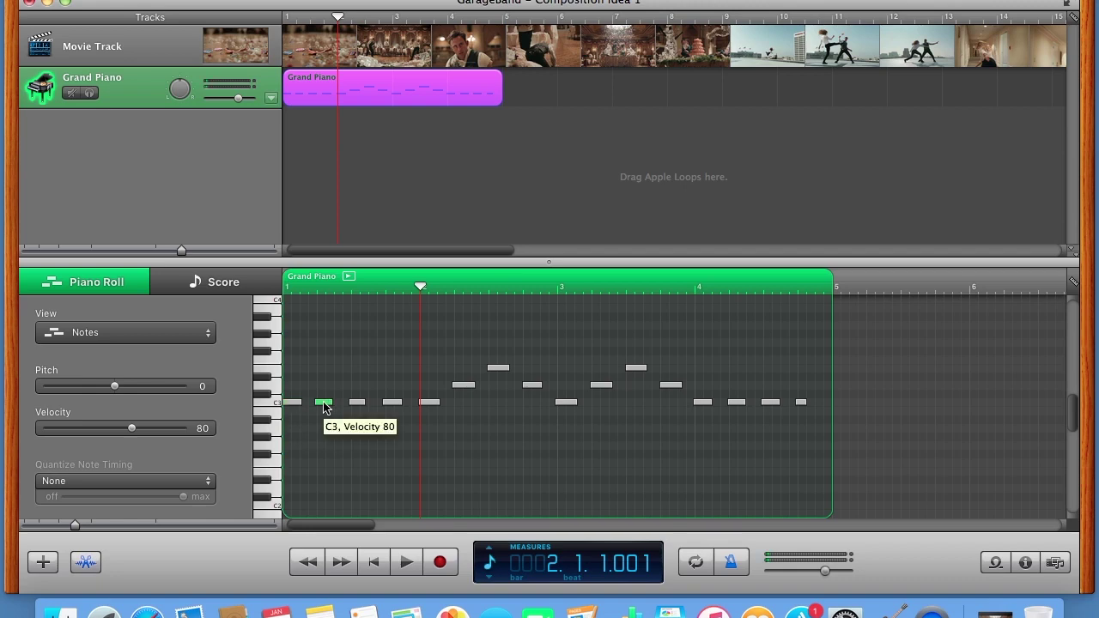
Step: Select all C3 notes by their pitch, do the same for all D3 notes, and clear the selection
left_click(261, 404)
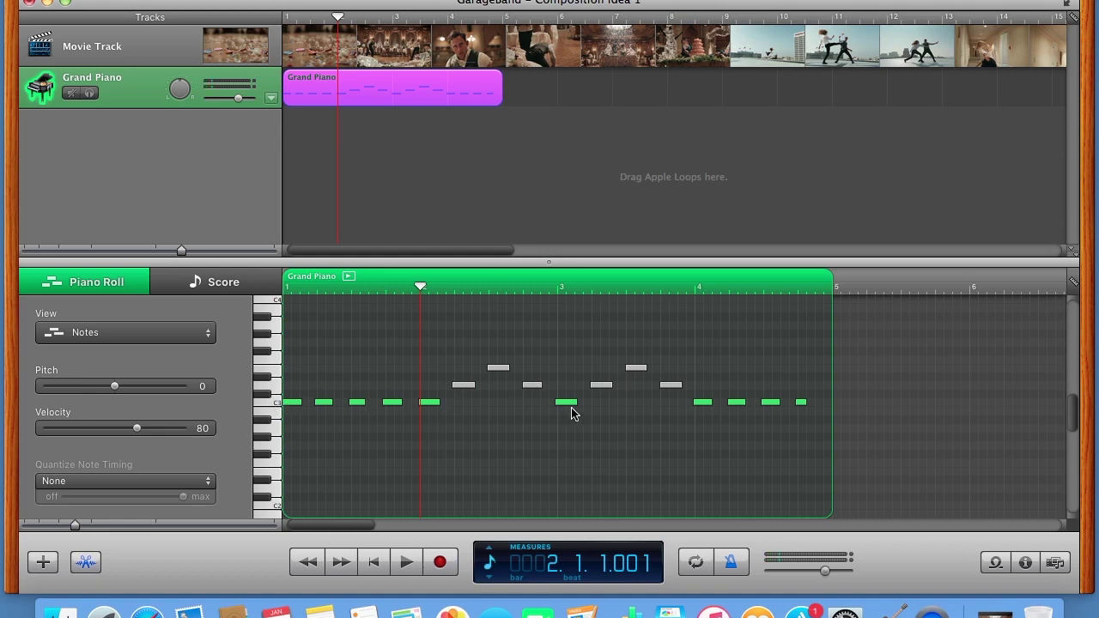
left_click(271, 388)
left_click(355, 438)
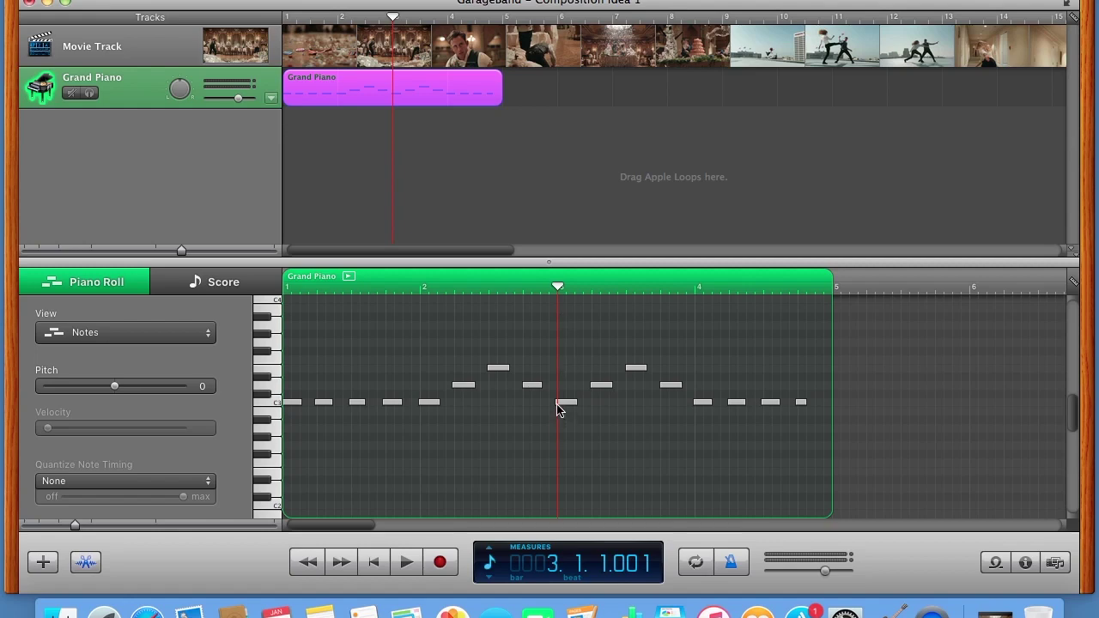
Step: Shift the C3 note at bar 3 slightly later, and delete the whole Grand Piano region
mouse_move(562, 409)
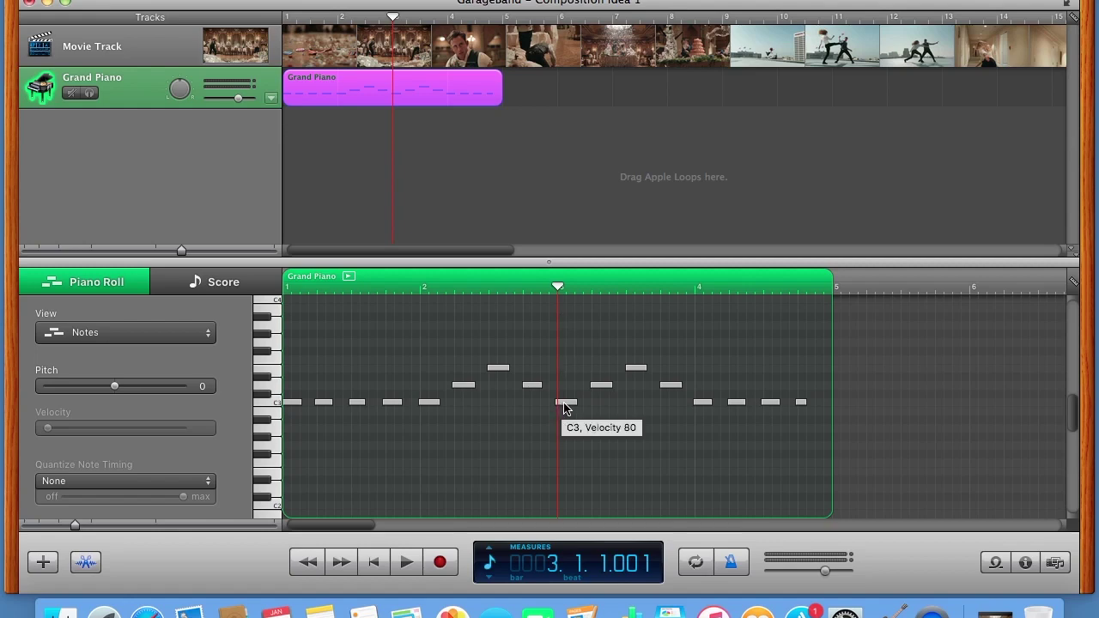
left_click(564, 404)
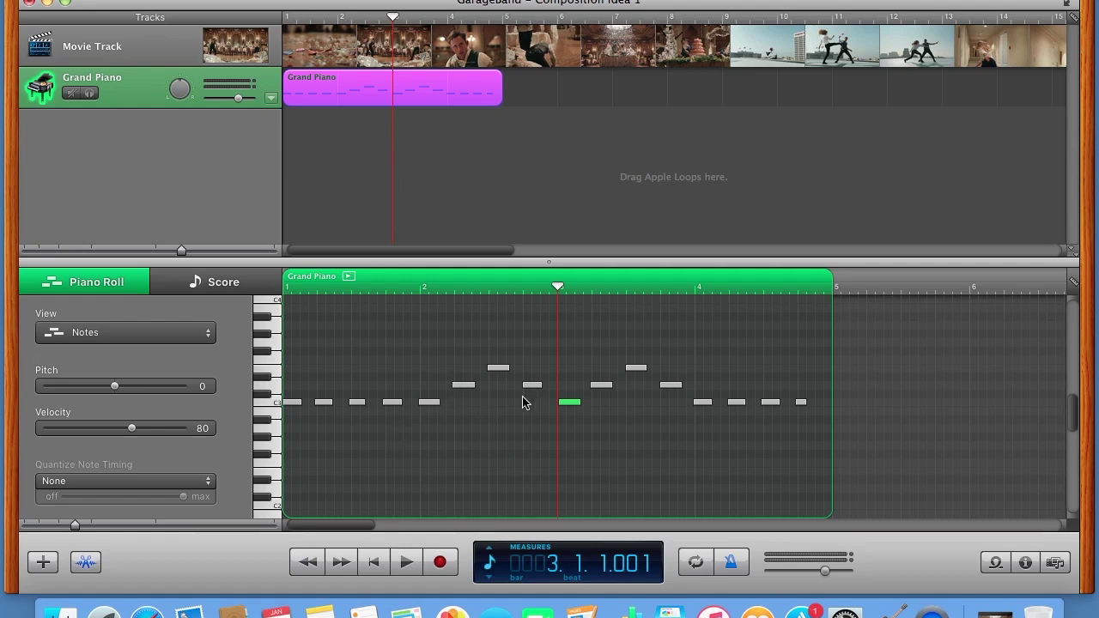
left_click(410, 98)
key("Delete")
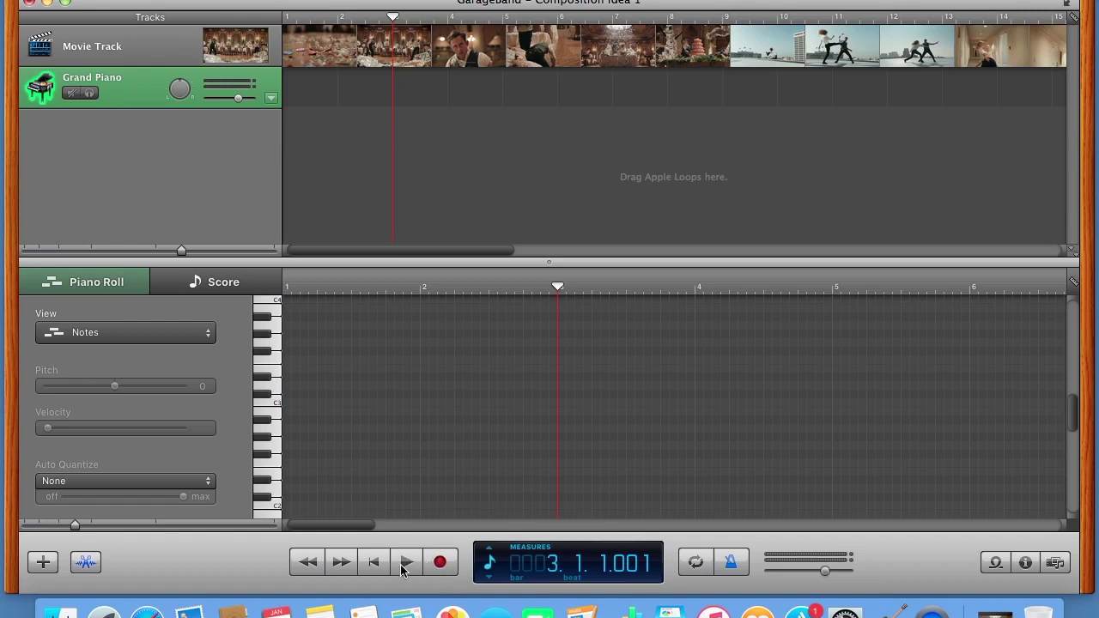
Step: Record a new melody take on the Grand Piano track from the start and move its region to bar 1
key("Return")
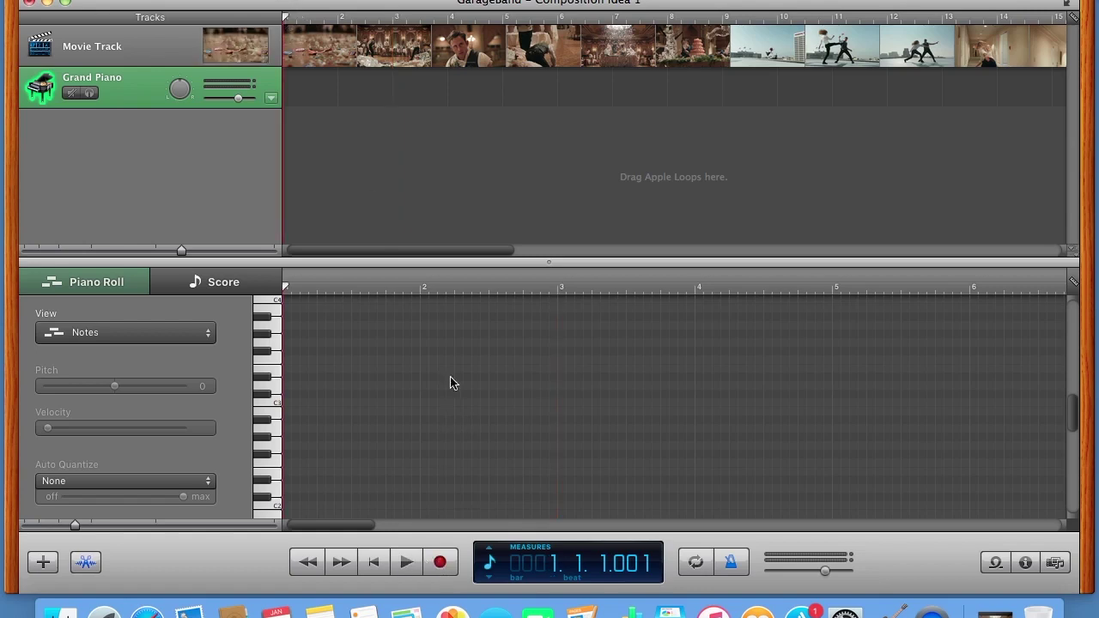
left_click(436, 560)
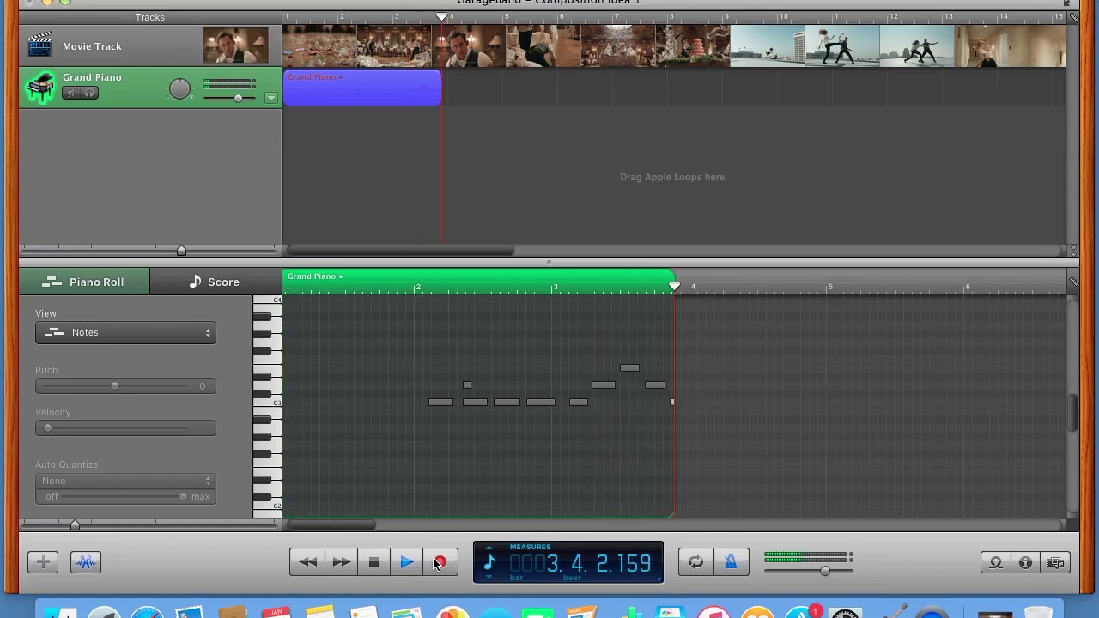
key("space")
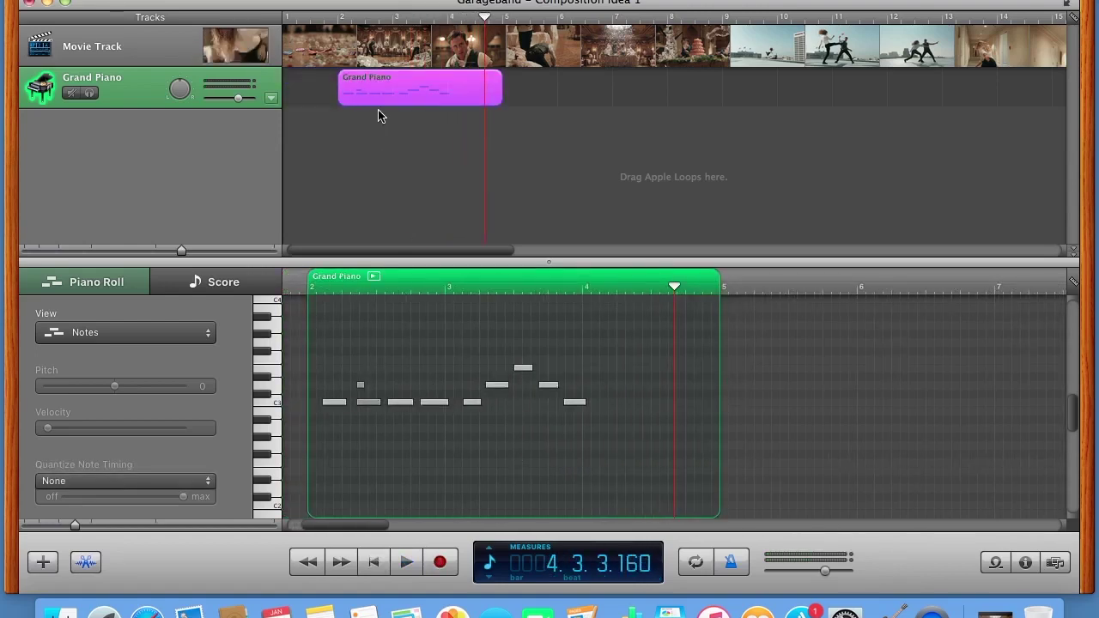
left_click_drag(387, 98, 326, 97)
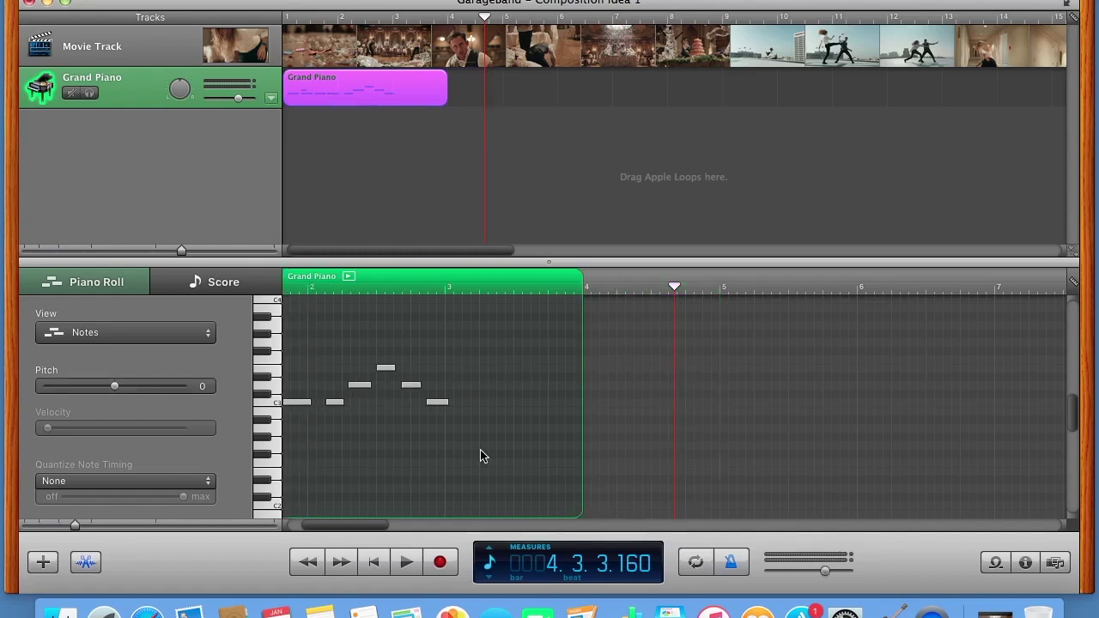
Step: Delete the stray short note just above the second C3 note in bar 1
left_click_drag(358, 527, 320, 527)
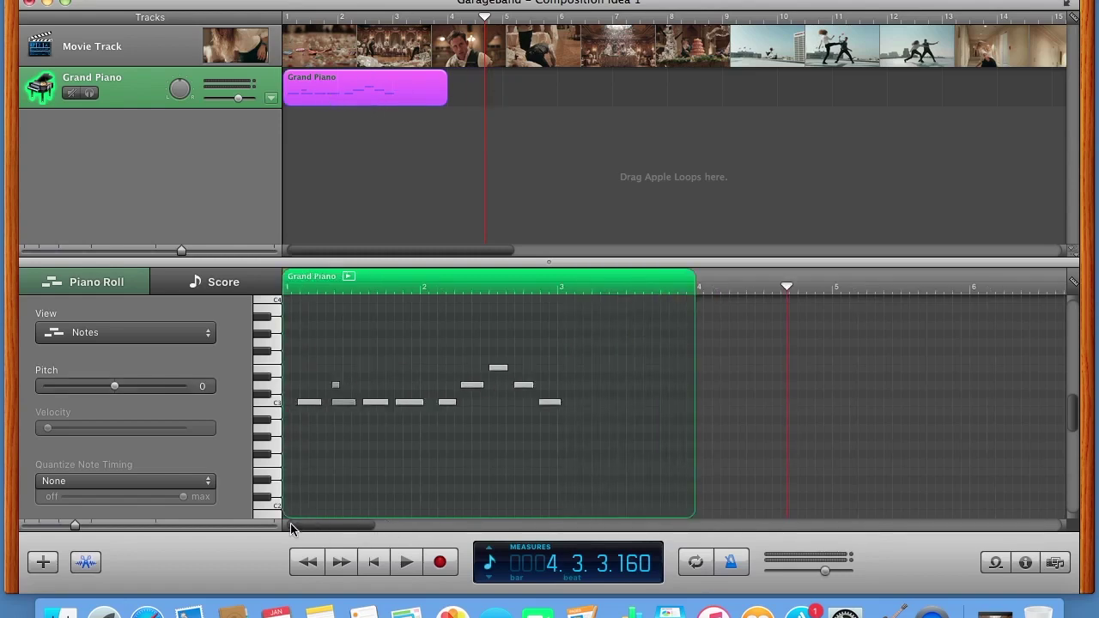
left_click(342, 402)
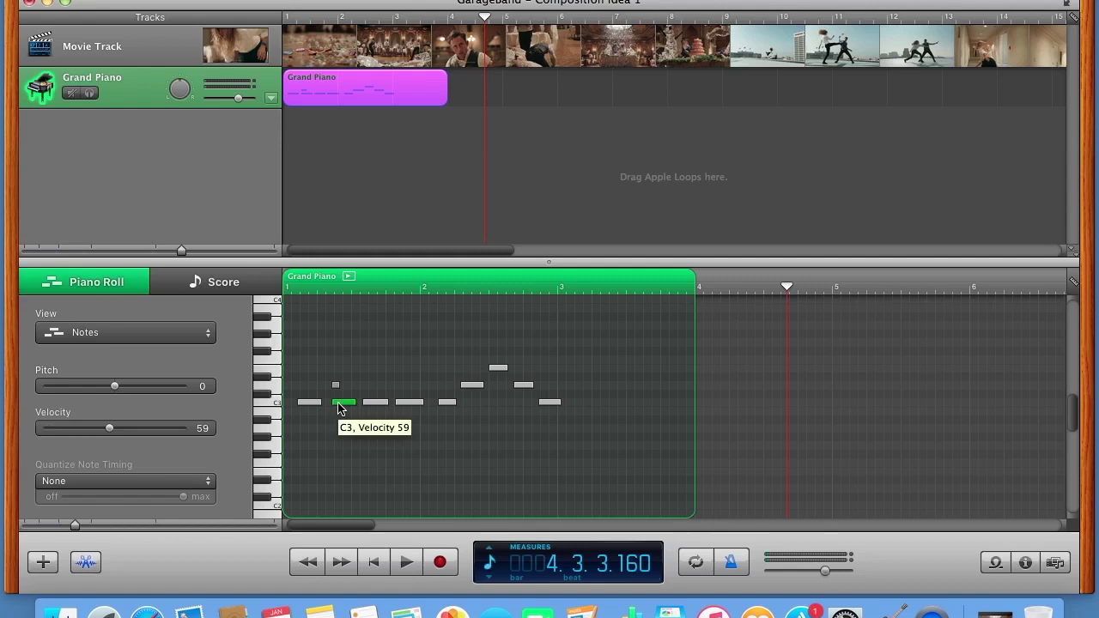
left_click(335, 386)
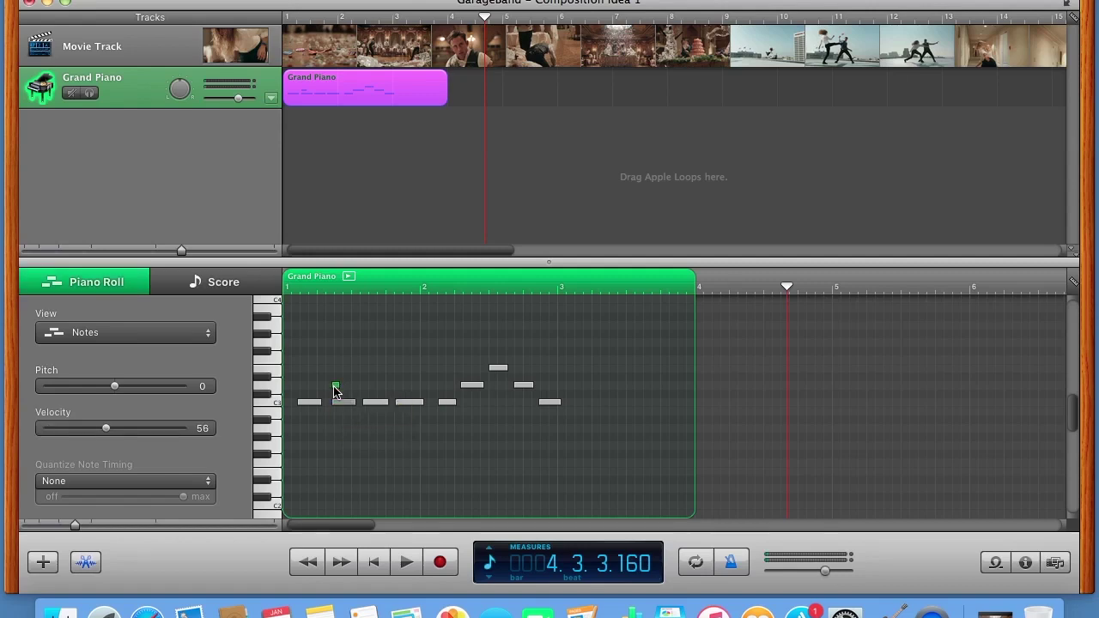
left_click(335, 388)
key("Delete")
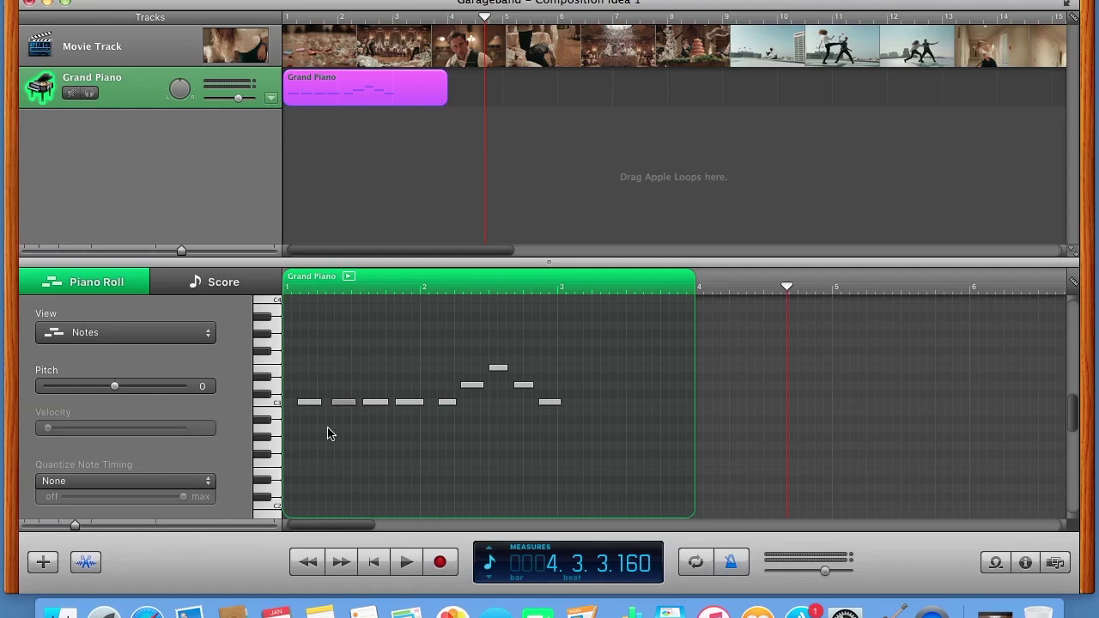
Step: Compare the bar 1 notes with the beat lines by placing the playhead on beats 2, 3 and 4
left_click(289, 293)
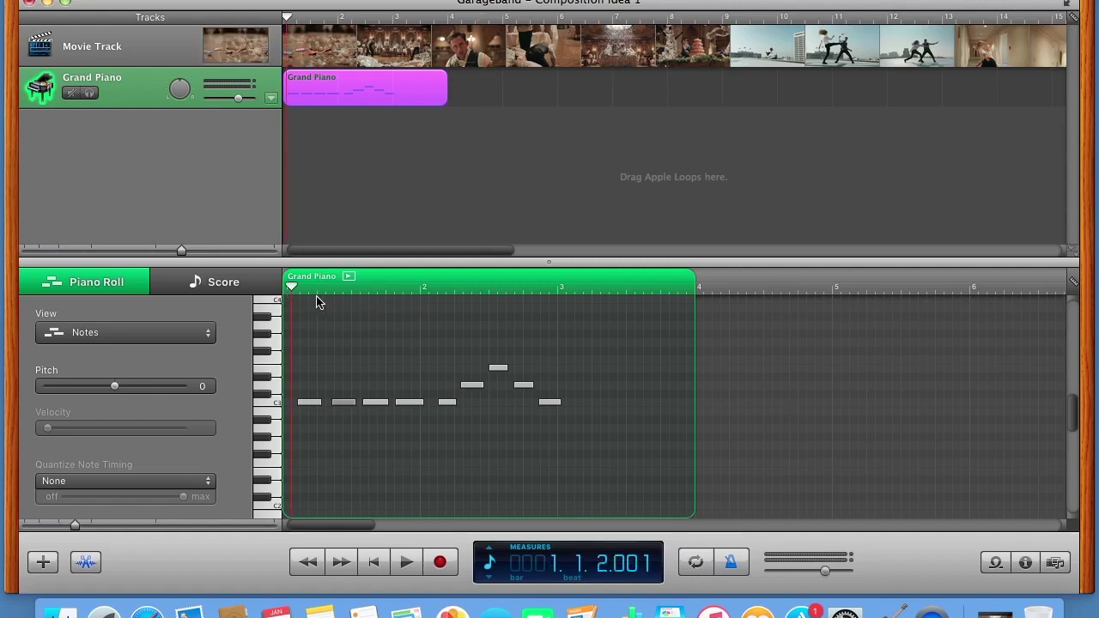
left_click(317, 294)
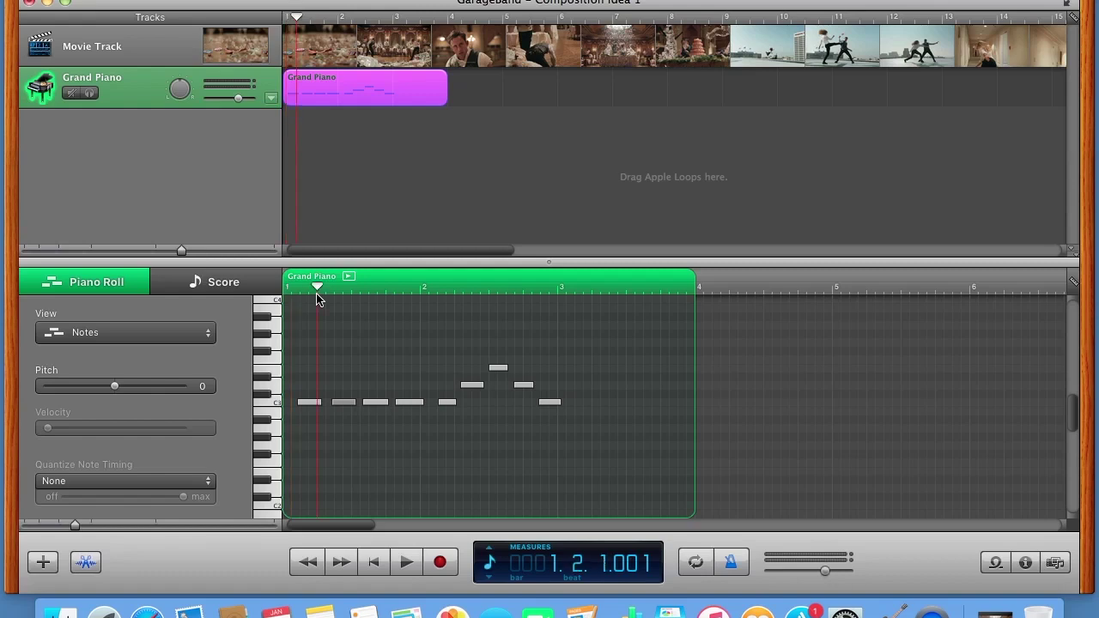
left_click(352, 295)
left_click(385, 294)
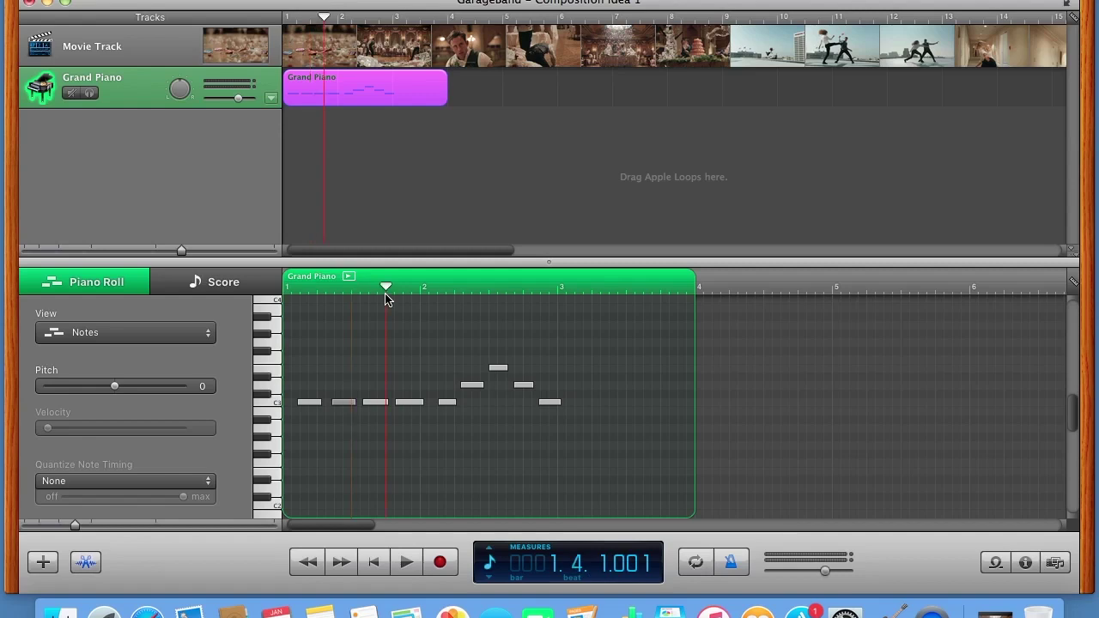
Step: Align the first two C3 notes in bar 1 with beats 1 and 2, using the playhead as a guide
left_click(288, 294)
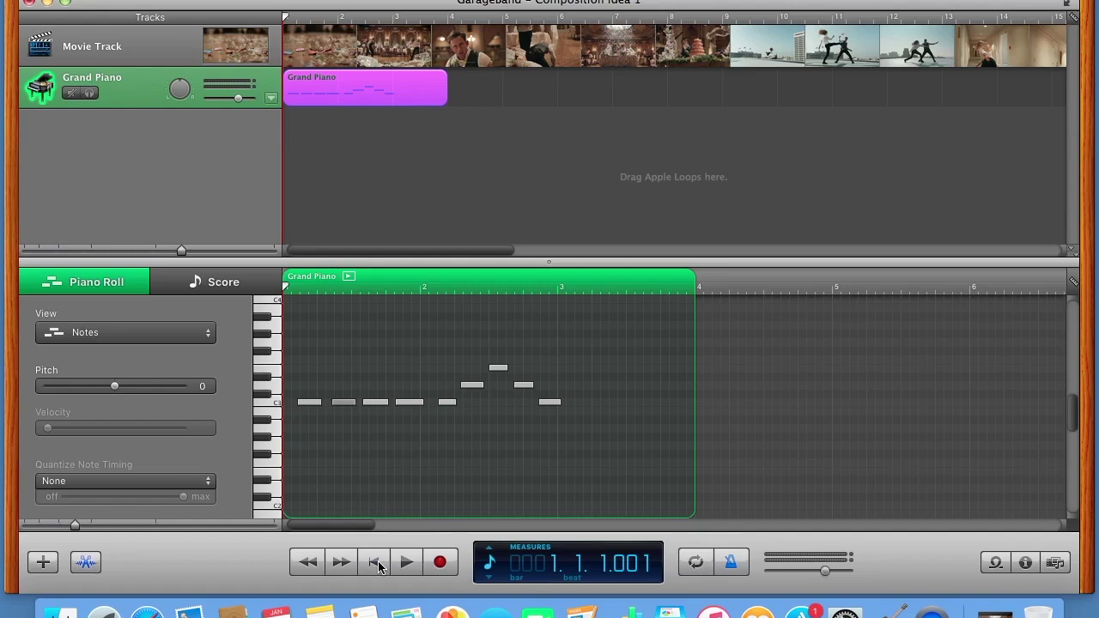
left_click(309, 403)
left_click_drag(309, 407, 296, 405)
left_click(317, 296)
left_click_drag(344, 403, 334, 408)
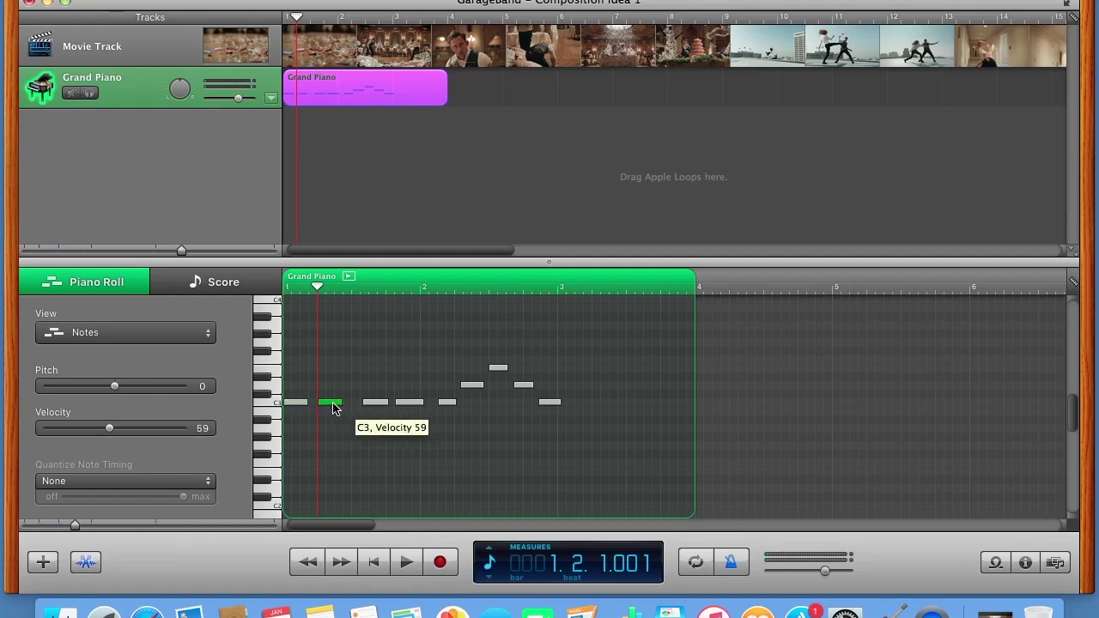
Step: Align the third and fourth C3 notes in bar 1 with beats 3 and 4, using the playhead as a guide
left_click(351, 296)
left_click_drag(374, 408, 364, 410)
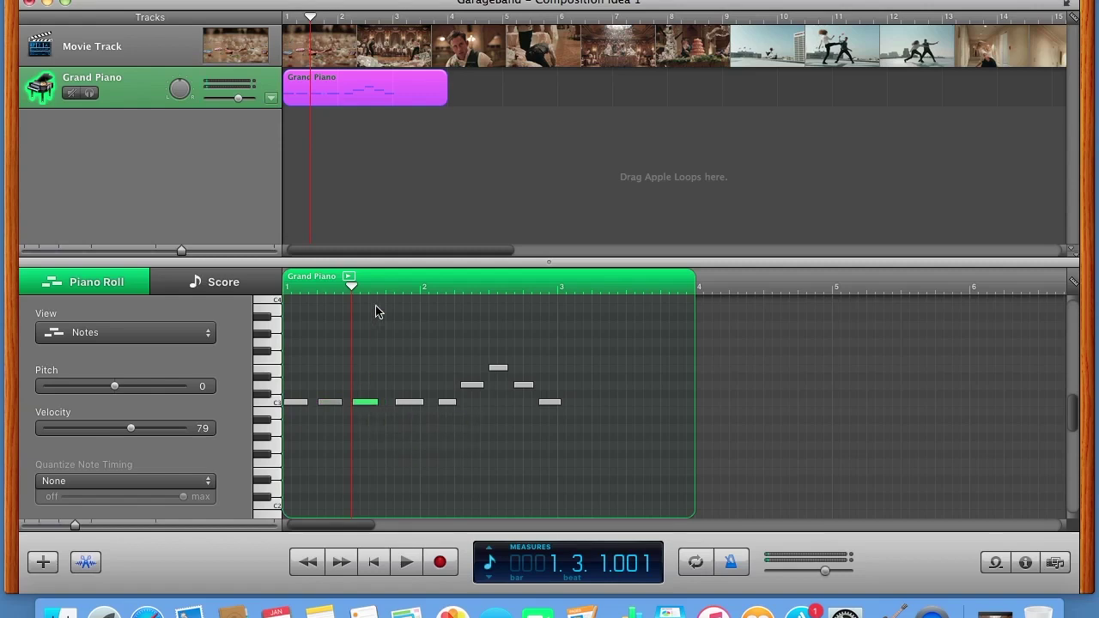
left_click(386, 296)
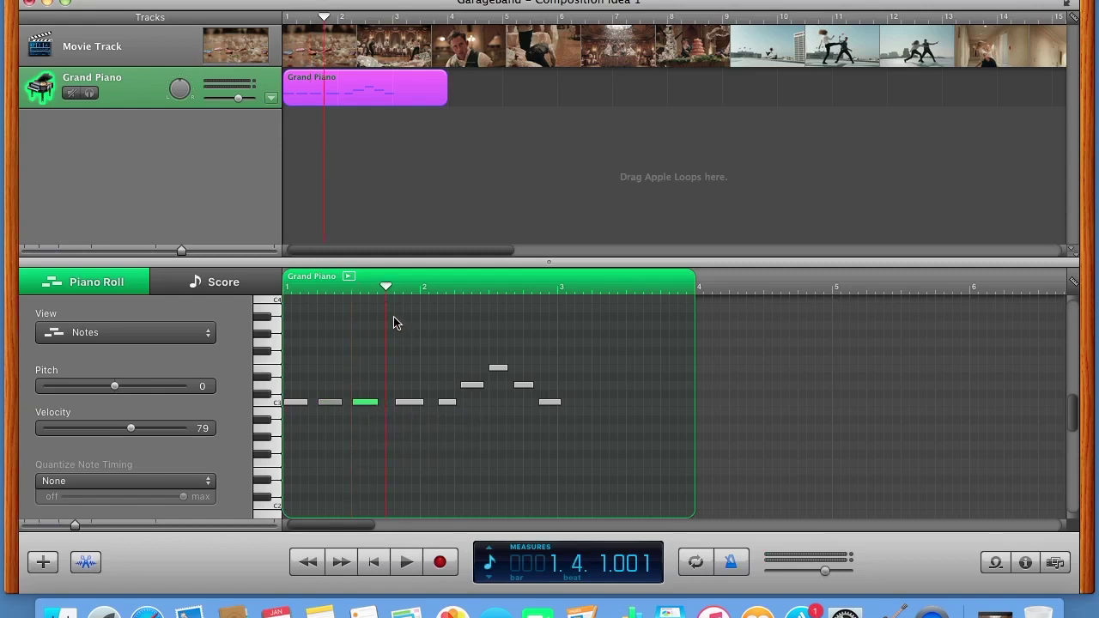
left_click_drag(408, 403, 400, 408)
Step: Align the bar 2 notes with the beats: C3 on beat 1, the first D3 on beat 2 and the second D3 on beat 4
left_click(421, 290)
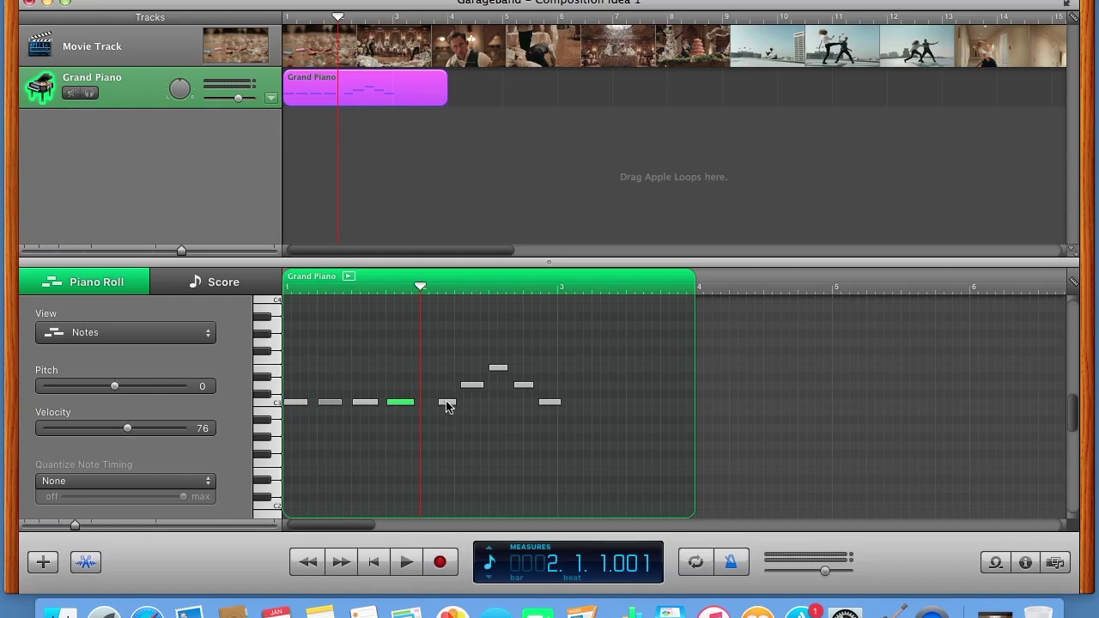
mouse_move(446, 403)
left_mouse_down()
mouse_move(428, 404)
mouse_move(461, 391)
left_mouse_up()
left_click(488, 290)
left_click(522, 388)
left_click_drag(523, 387, 533, 388)
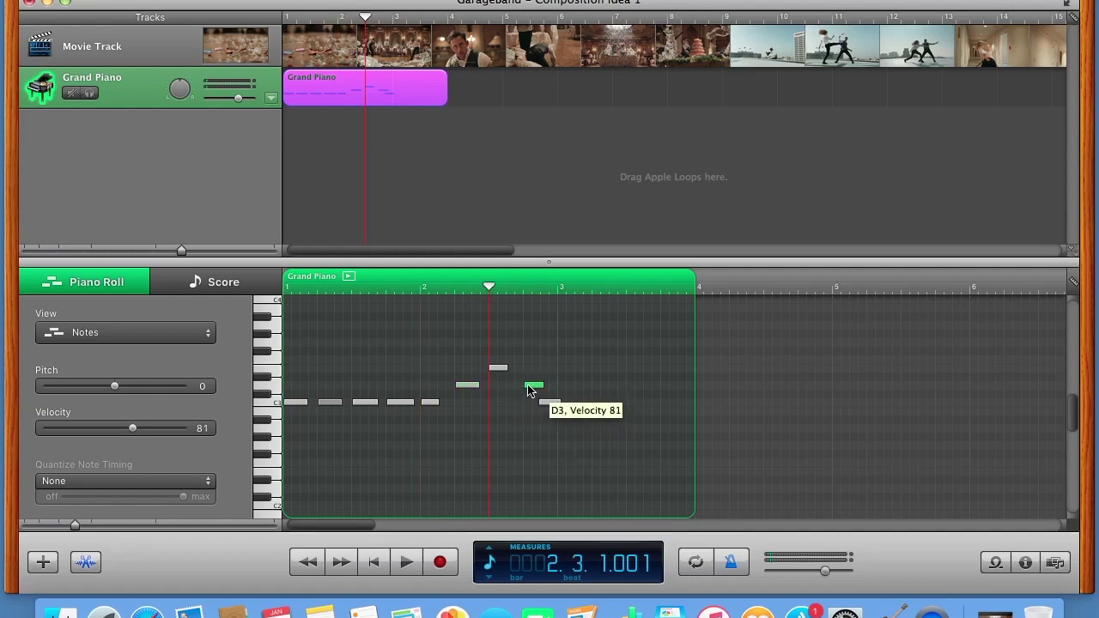
left_click(521, 295)
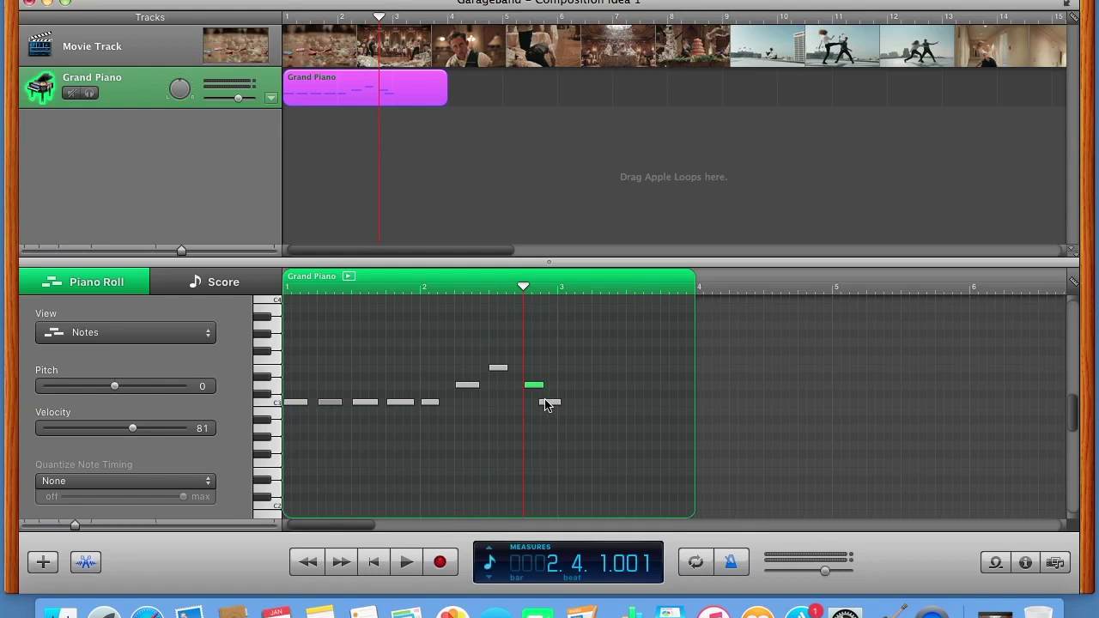
Step: Move the last C3 note to the start of bar 3 and lengthen it to the start of bar 4
left_click_drag(548, 403, 569, 403)
left_click_drag(581, 403, 707, 411)
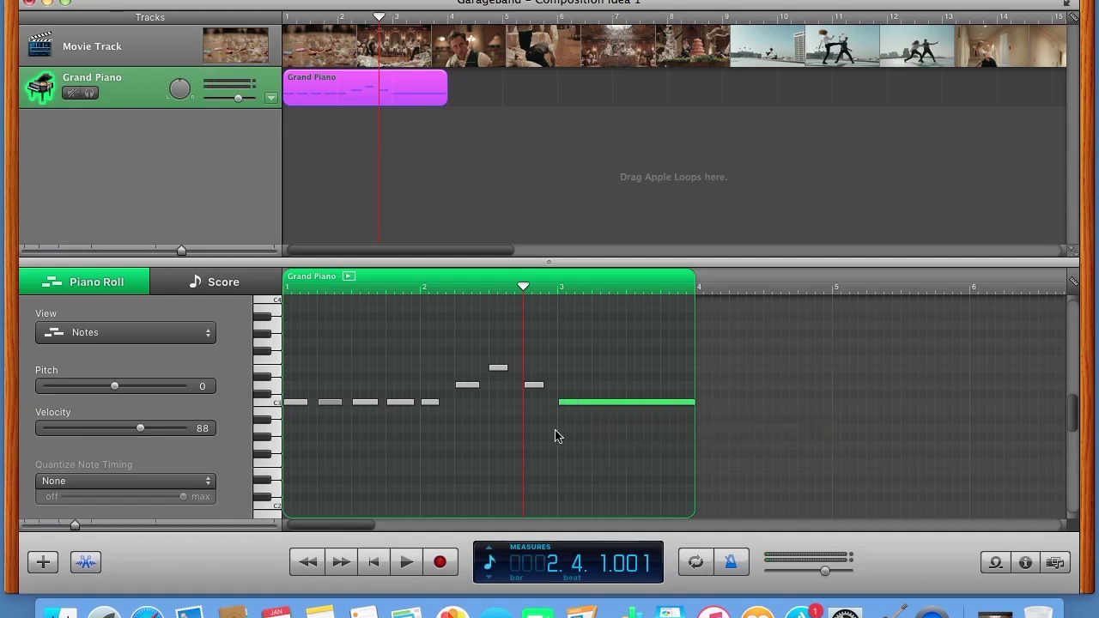
left_click(485, 433)
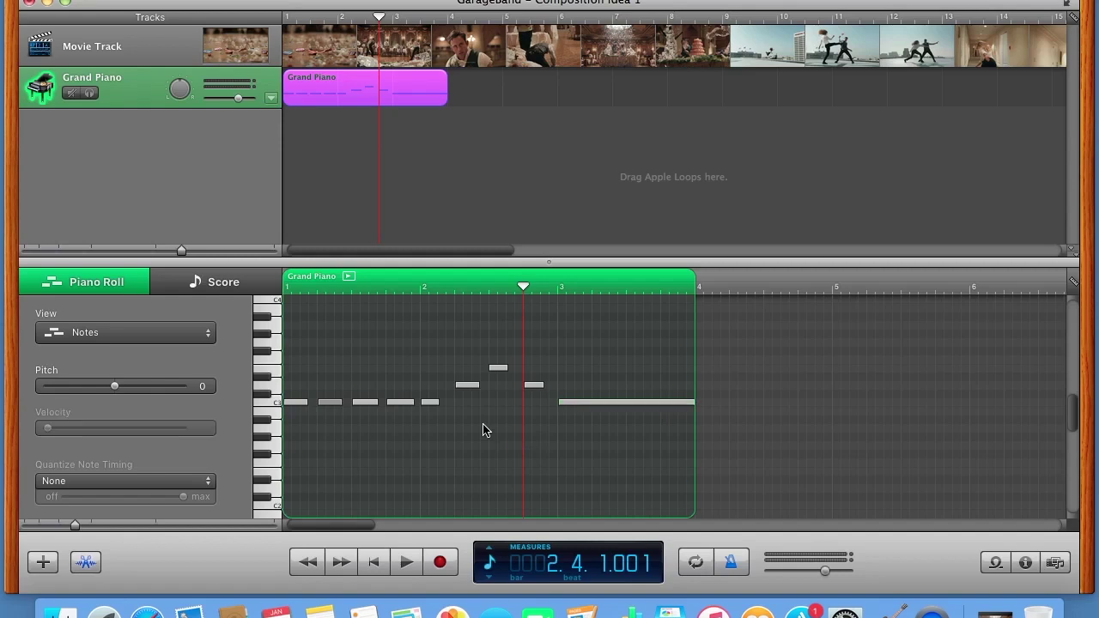
left_click(332, 403)
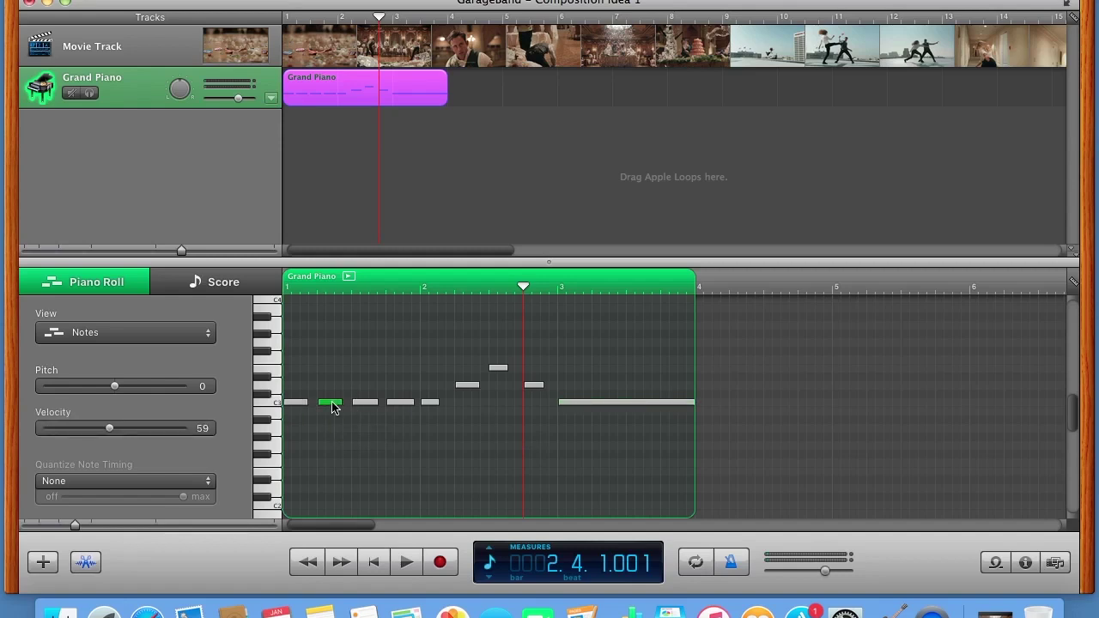
key("Up")
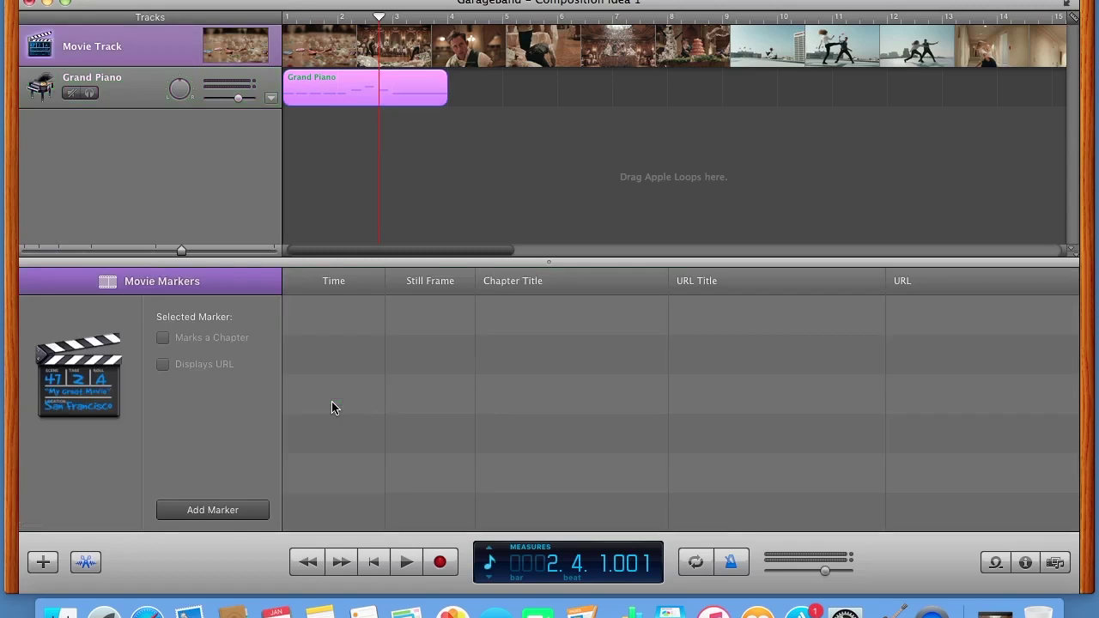
key("Down")
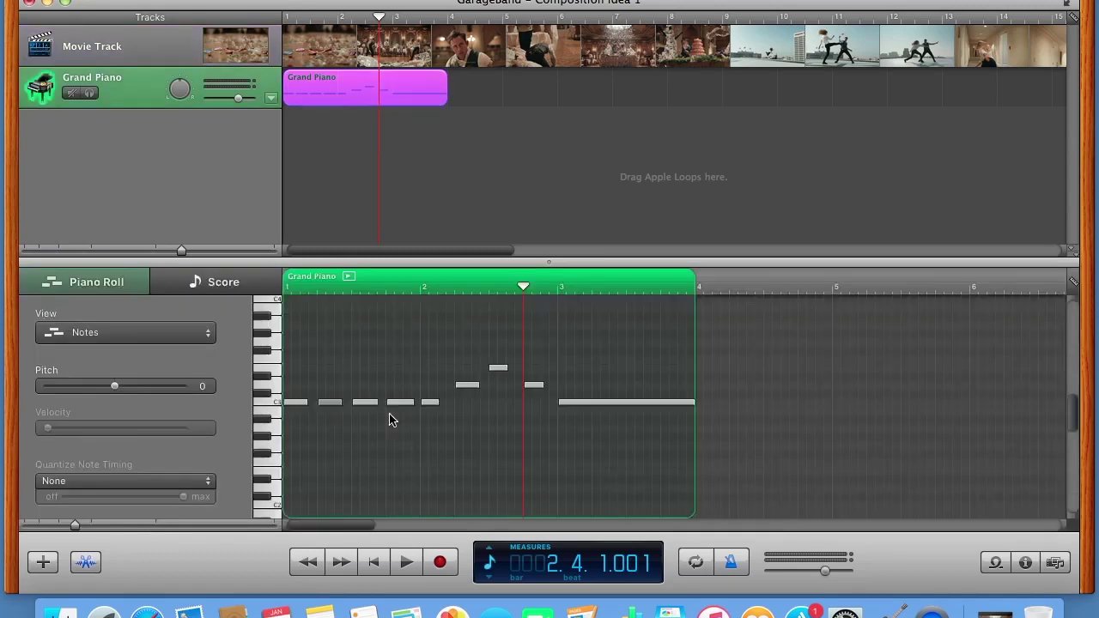
Step: Raise the second note in bar 1 to D3 and the third note to E3
left_click(329, 402)
left_click_drag(329, 409, 329, 395)
left_click(366, 406)
left_click_drag(366, 409, 367, 376)
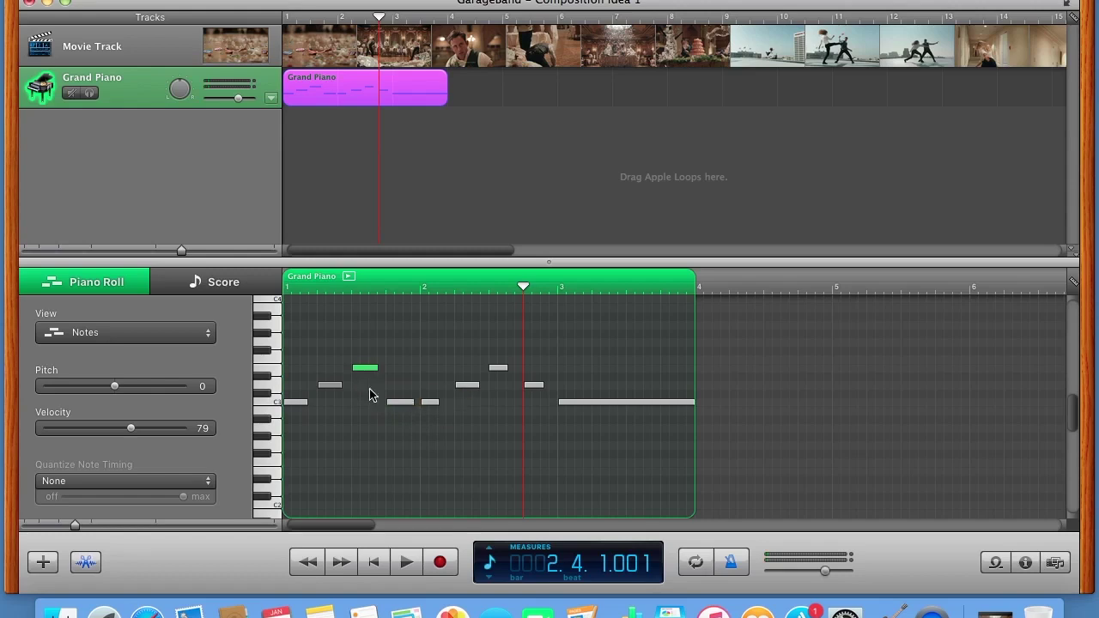
left_click(370, 393)
Step: Play the edited melody from the start of the project through bar 3, and stop playback
left_click(374, 561)
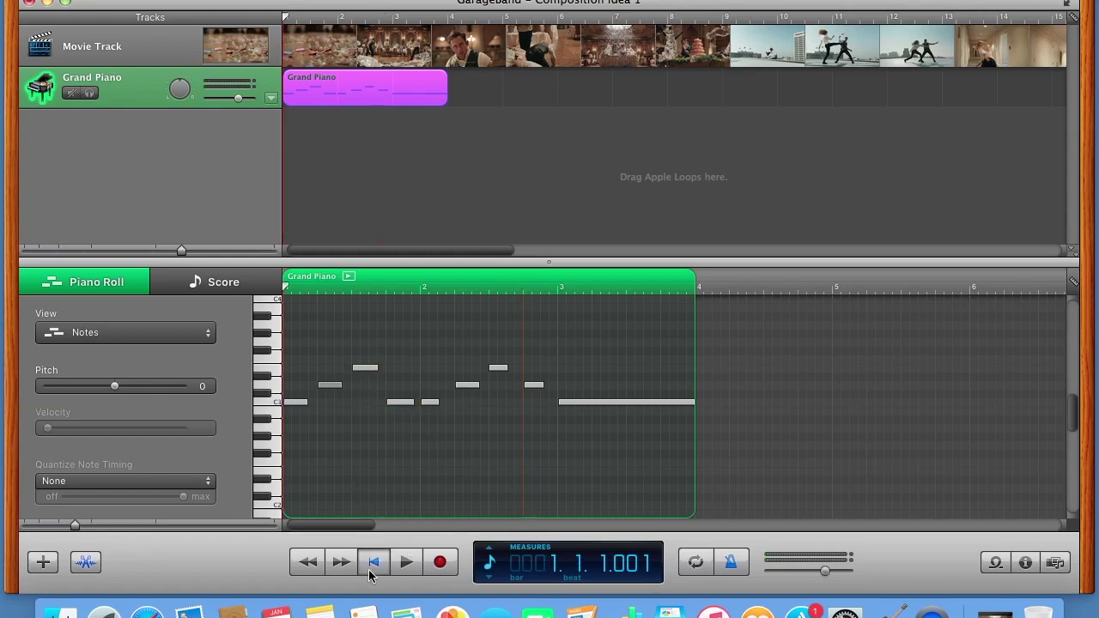
left_click(407, 561)
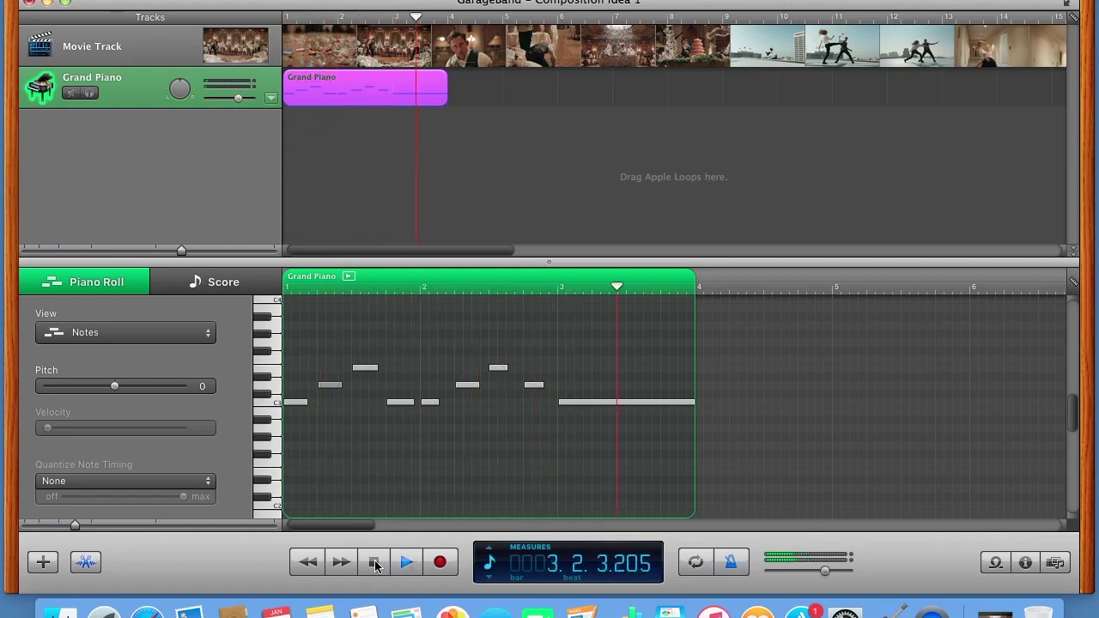
left_click(375, 562)
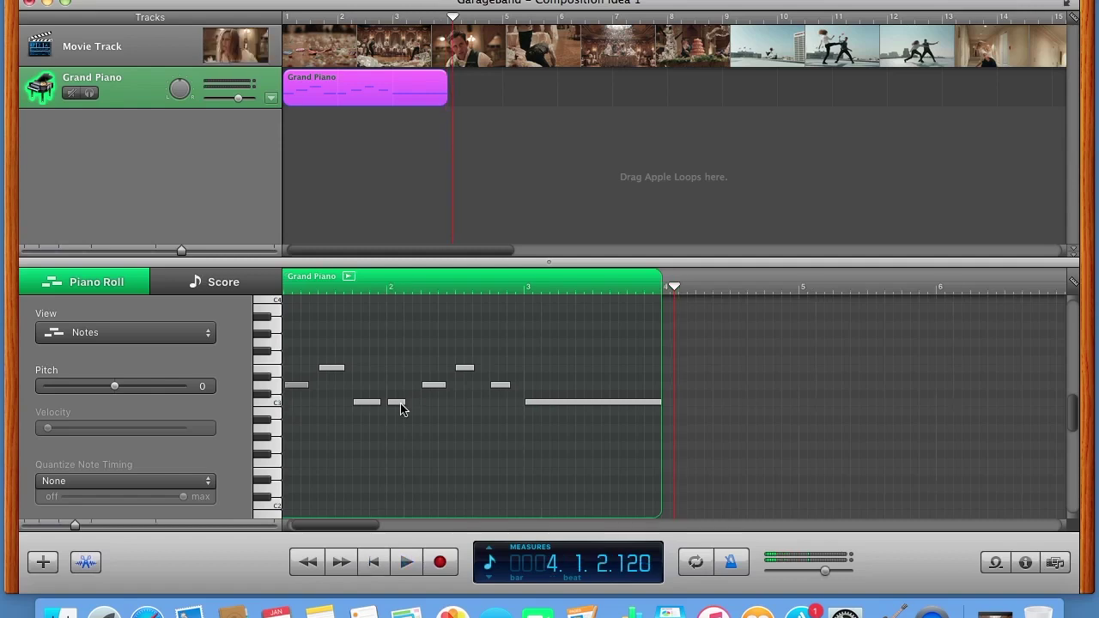